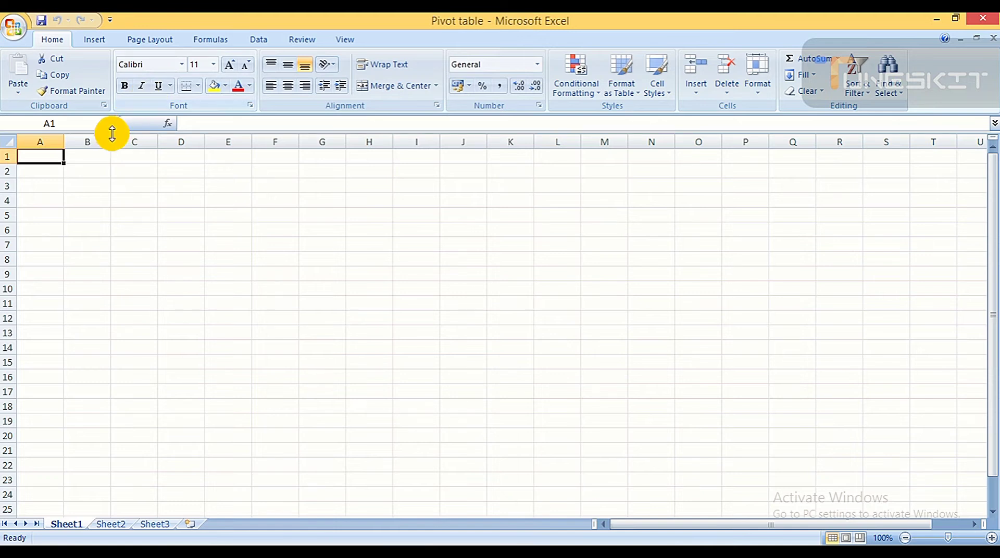
Step: Merge and center cells A1:B1 and enter the title "Pivot table"
{"action": "left_click_drag", "start_coordinate": [57, 158], "coordinate": [80, 157]}
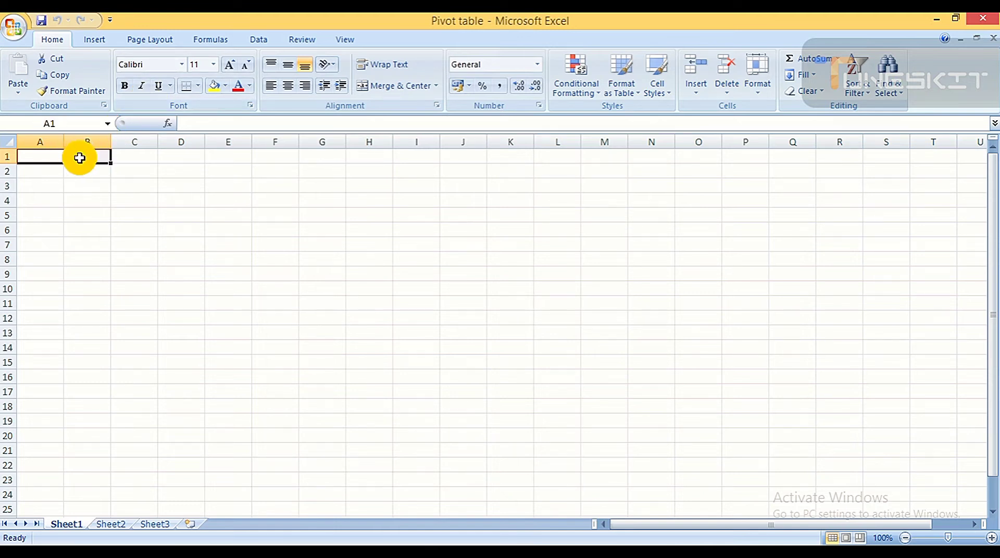
{"action": "left_click", "coordinate": [374, 82]}
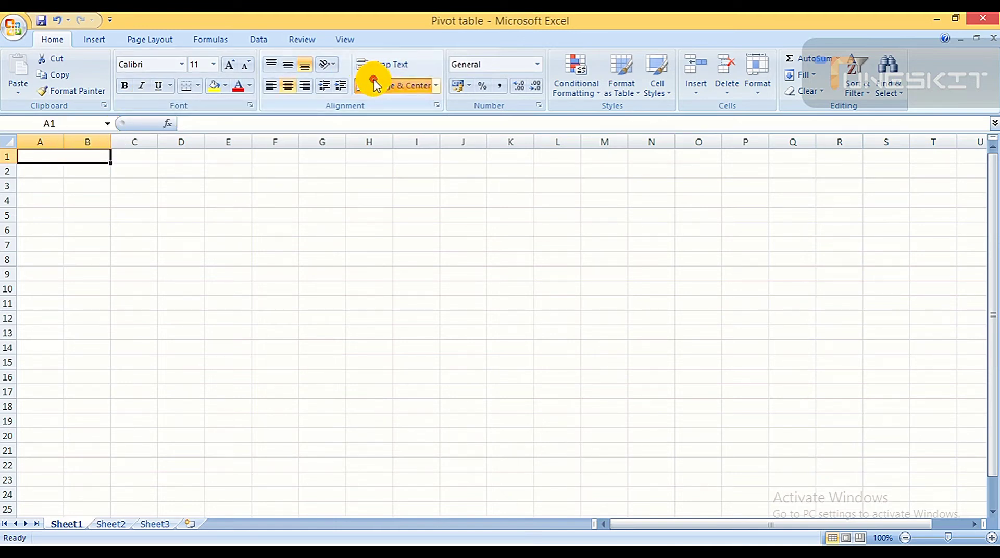
{"action": "type", "text": "Pivot t"}
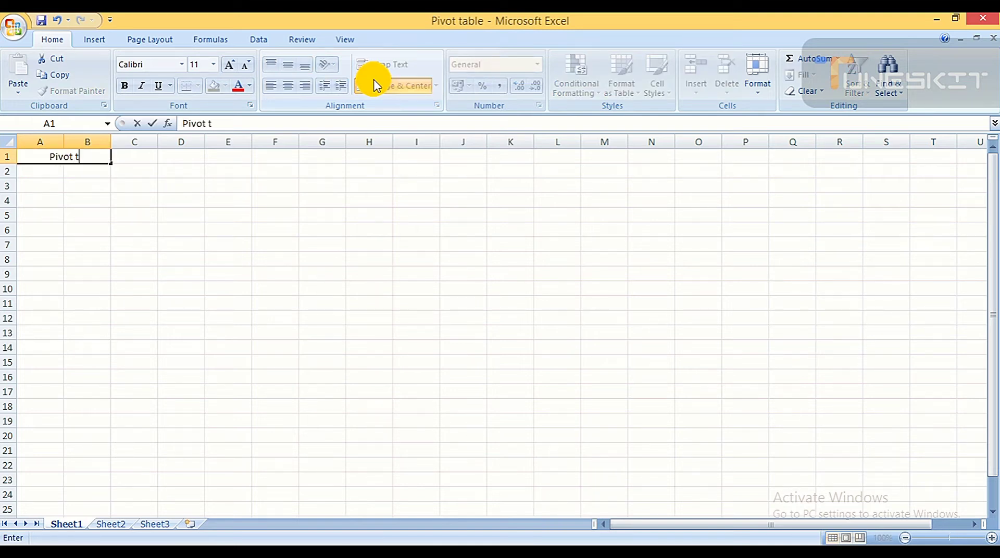
{"action": "type", "text": "able"}
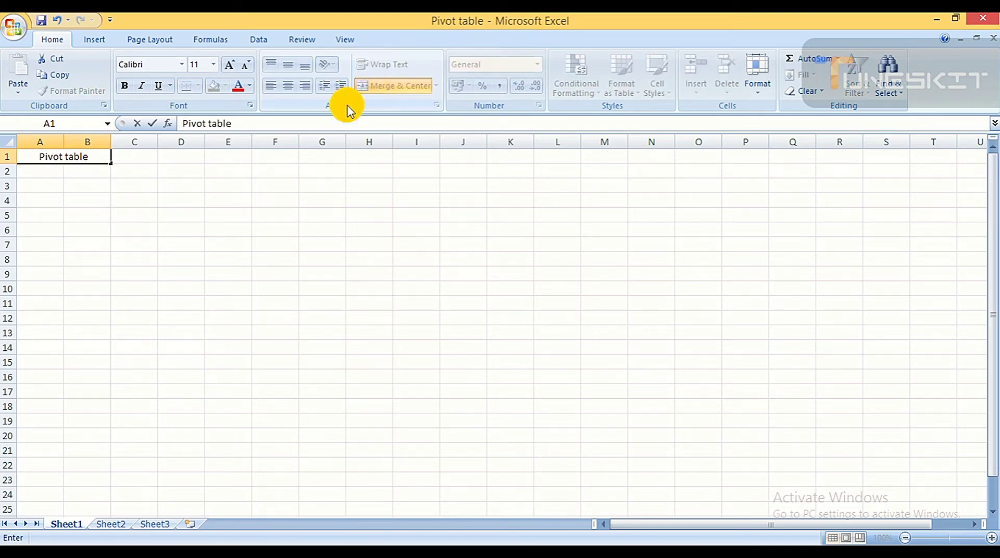
Step: Enter the headers "Vegetable" in A3 and "sell" in B3, widening column A slightly to fit its header
{"action": "left_click", "coordinate": [54, 186]}
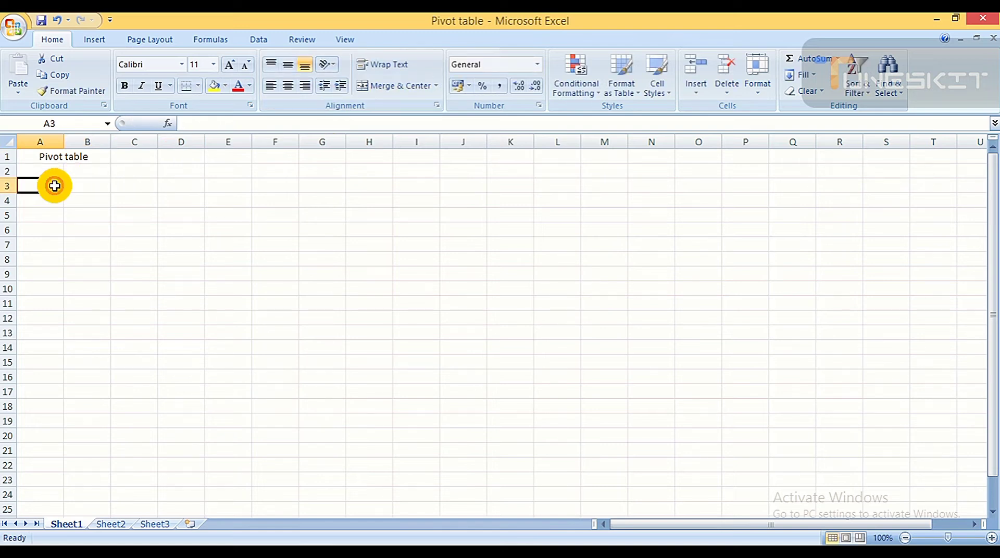
{"action": "type", "text": "Vegetable"}
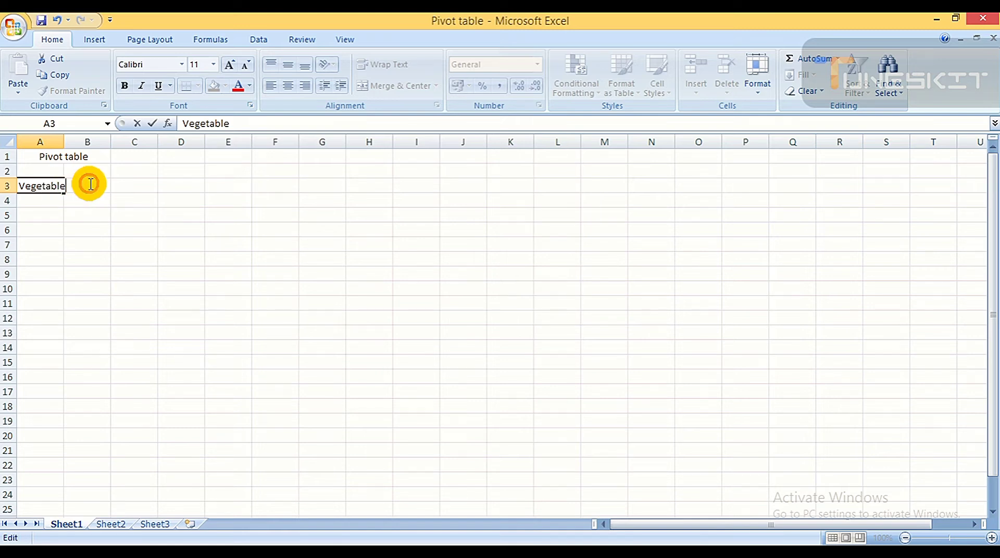
{"action": "left_click", "coordinate": [115, 185]}
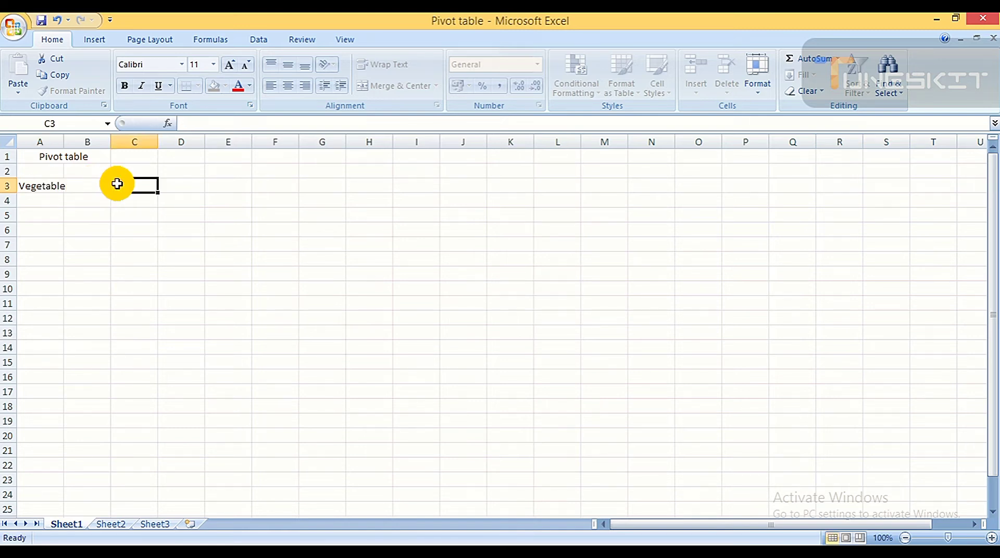
{"action": "left_click", "coordinate": [92, 185]}
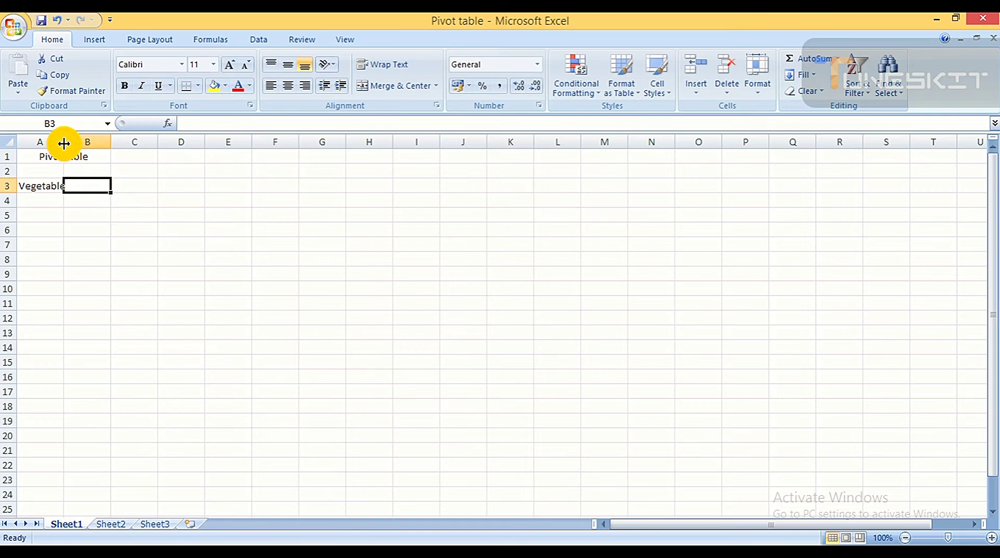
{"action": "left_click_drag", "start_coordinate": [63, 143], "coordinate": [69, 144]}
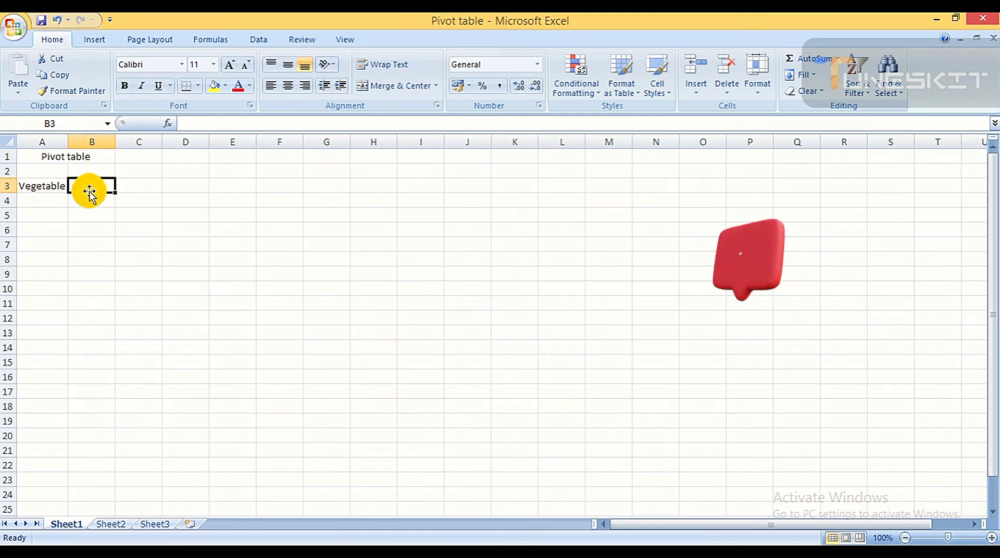
{"action": "type", "text": "sell"}
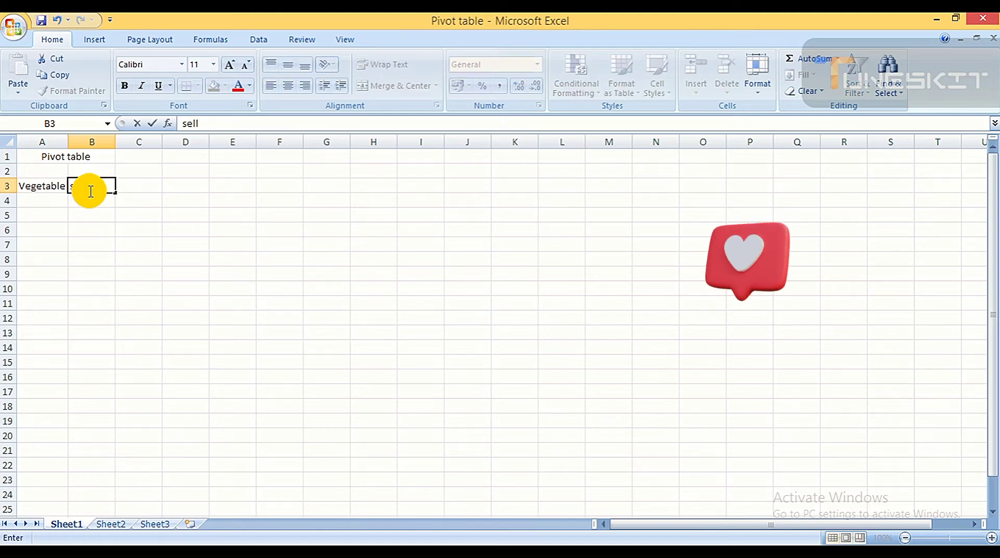
Step: Enter "Brinjals" in cell A4 as the first vegetable
{"action": "left_click", "coordinate": [52, 203]}
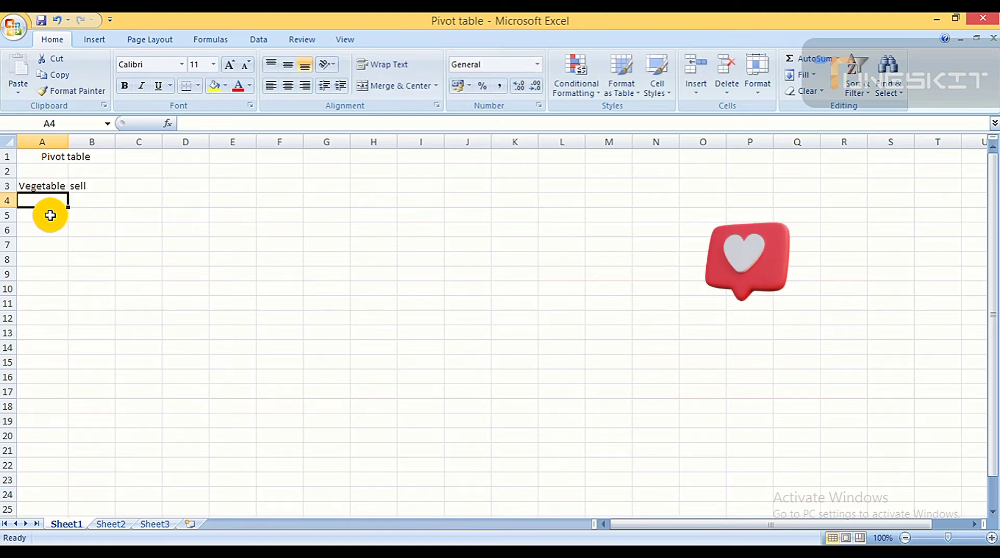
{"action": "type", "text": "Brinjal"}
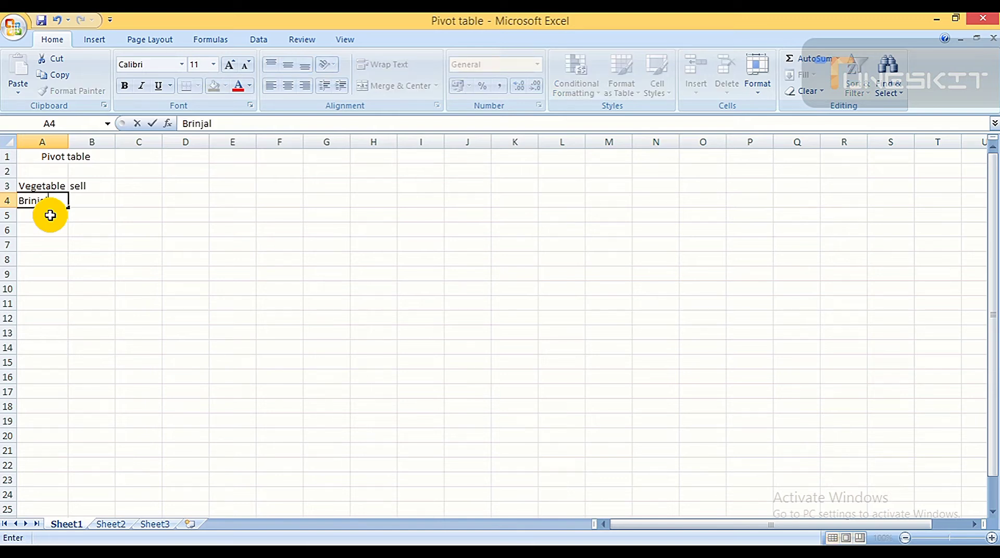
{"action": "left_click", "coordinate": [50, 216]}
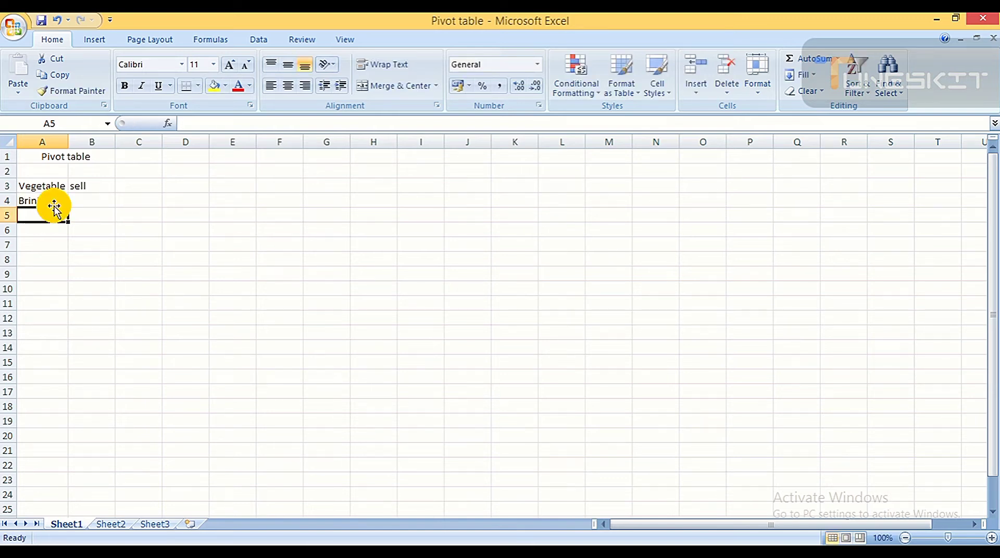
{"action": "left_click", "coordinate": [54, 204]}
{"action": "left_click", "coordinate": [219, 123]}
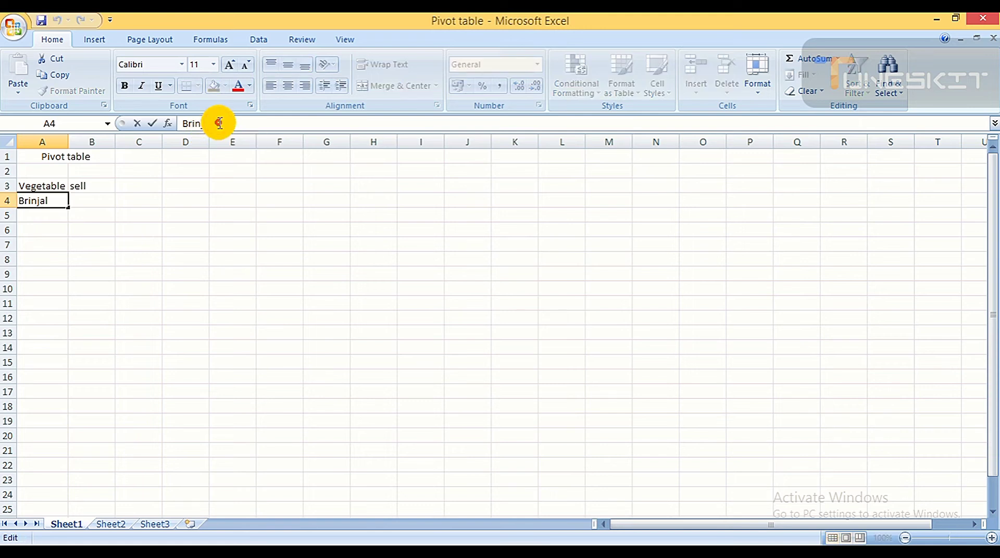
{"action": "type", "text": "s"}
Step: List "Potatoes", "Onions" and "Carrots" in cells A5 to A7
{"action": "left_click", "coordinate": [50, 215]}
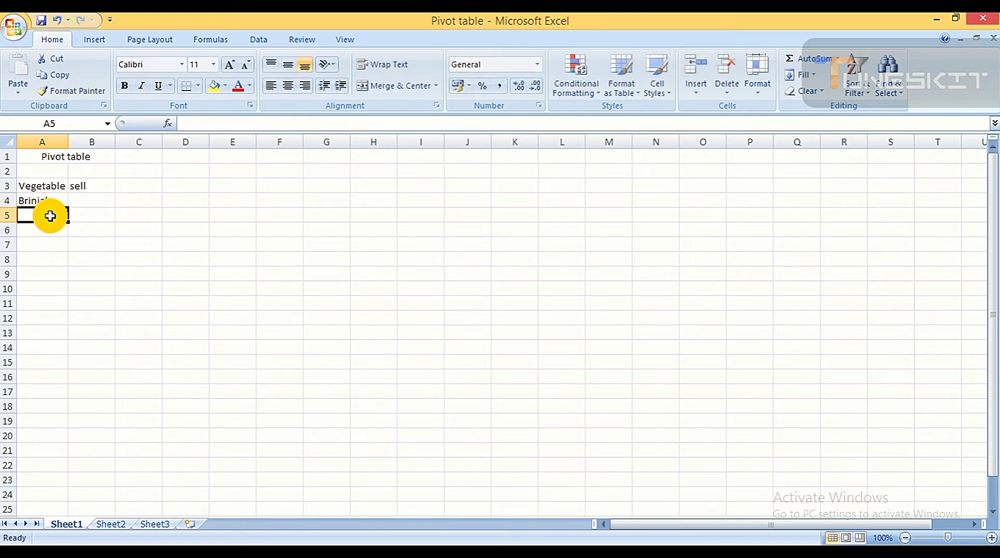
{"action": "type", "text": "Potat"}
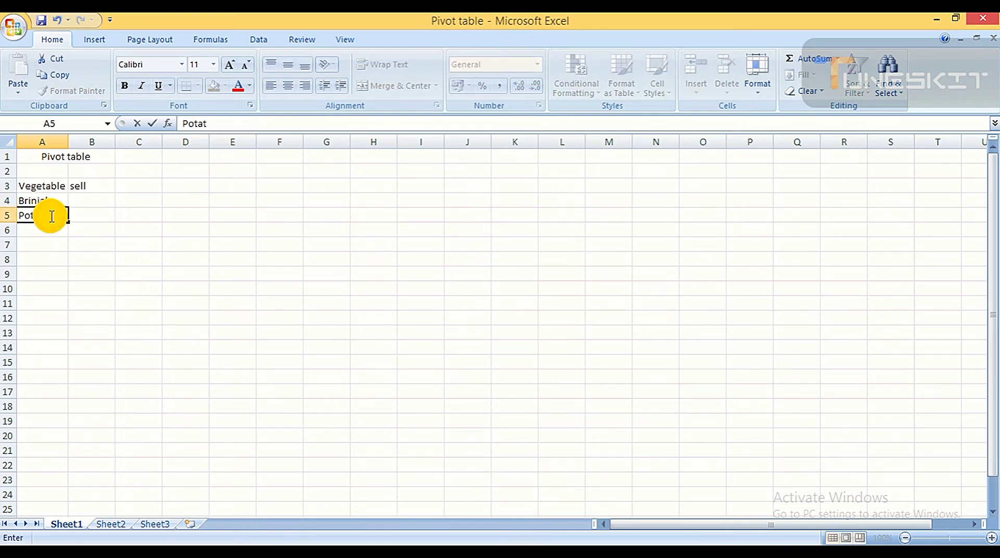
{"action": "type", "text": "oes"}
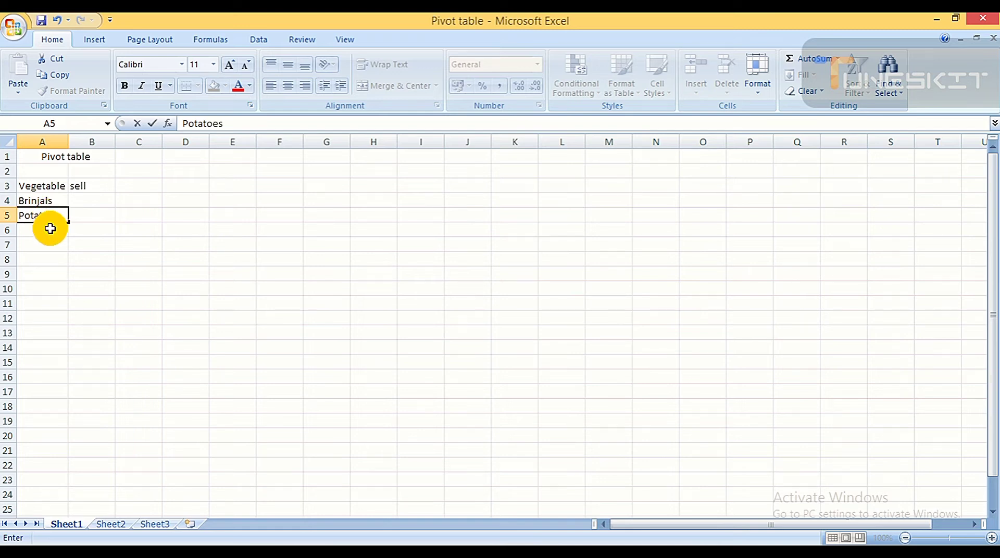
{"action": "left_click", "coordinate": [50, 229]}
{"action": "type", "text": "Onions"}
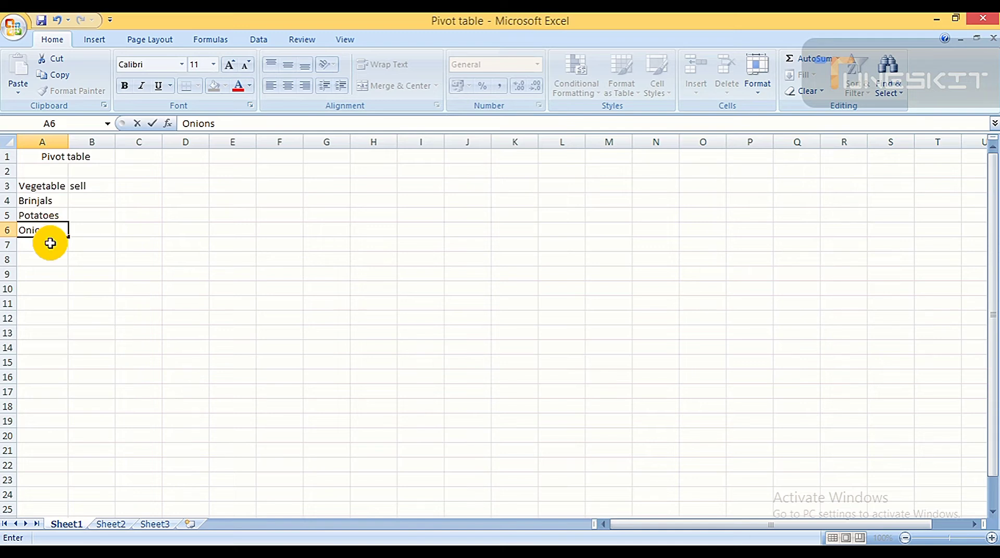
{"action": "left_click", "coordinate": [50, 243]}
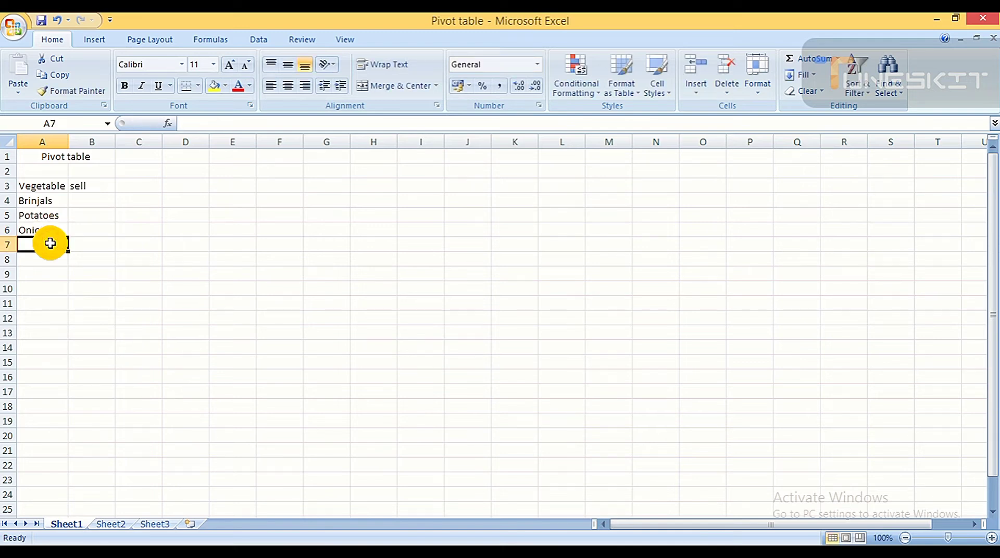
{"action": "type", "text": "Ca"}
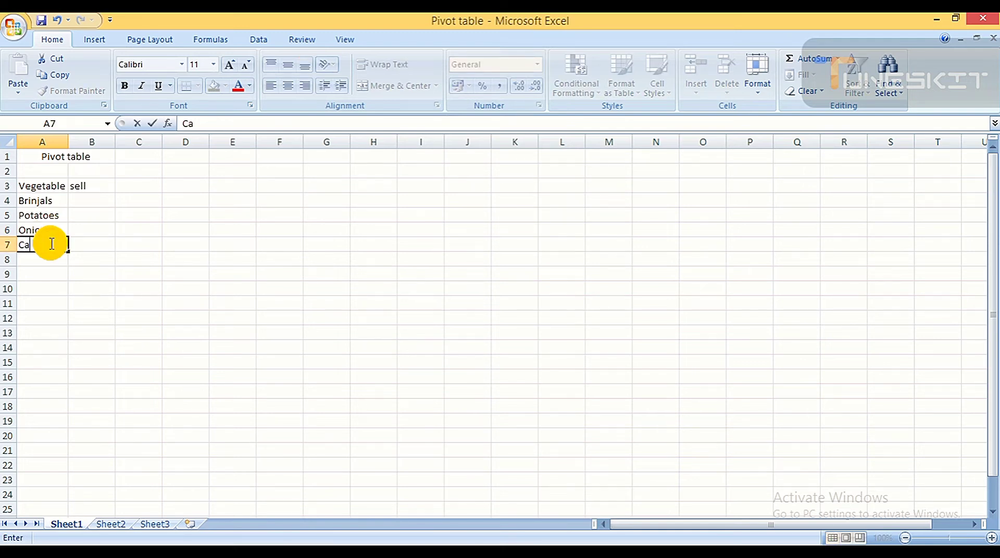
{"action": "type", "text": "rrots"}
Step: Enter the sell values 10, 20 and 30 in cells B4 to B6
{"action": "left_click", "coordinate": [83, 200]}
{"action": "type", "text": "10"}
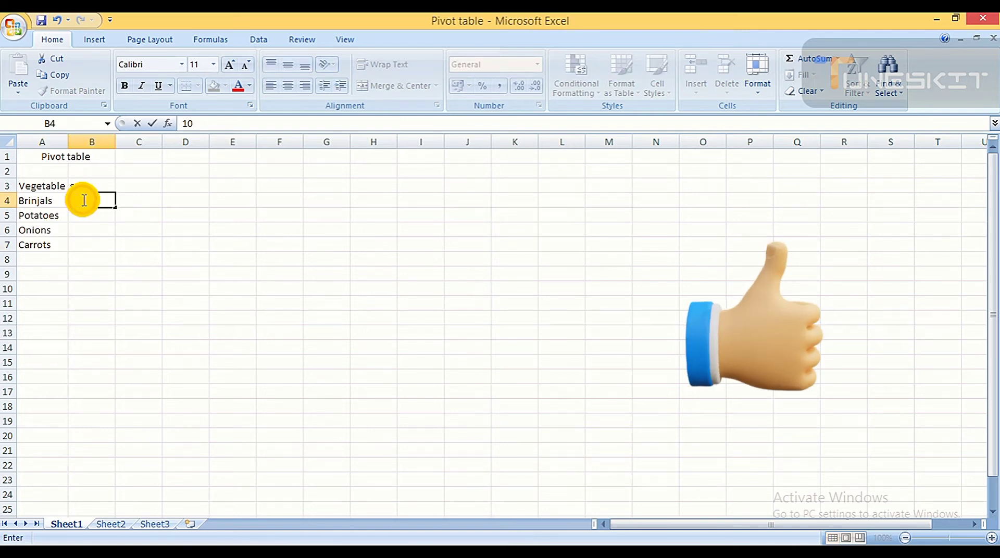
{"action": "left_click", "coordinate": [84, 211]}
{"action": "type", "text": "2"}
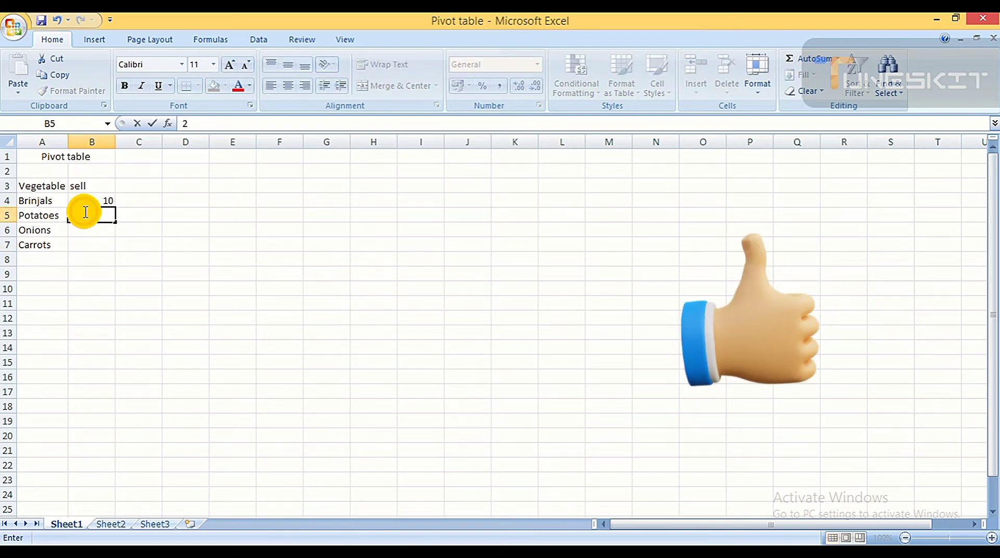
{"action": "type", "text": "0"}
{"action": "left_click", "coordinate": [86, 229]}
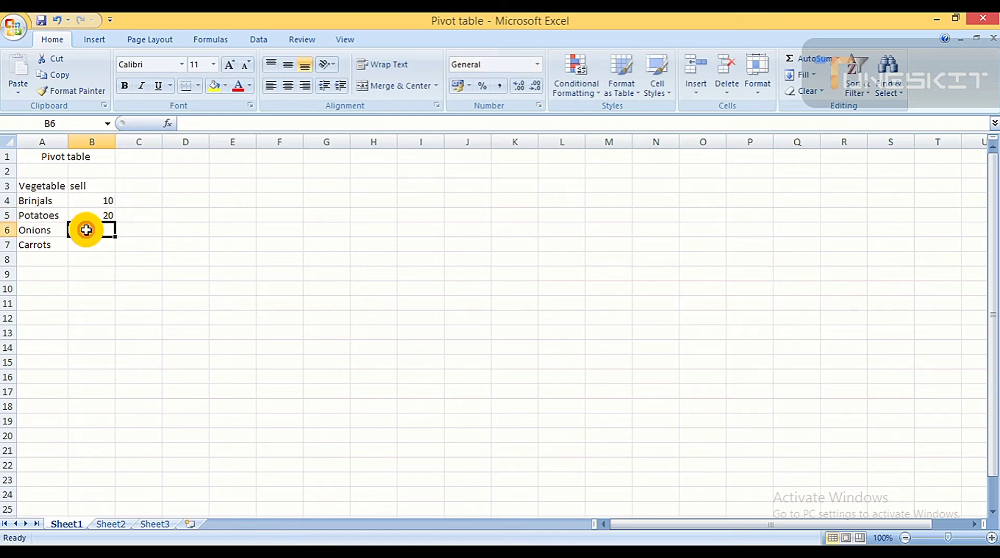
{"action": "type", "text": "3"}
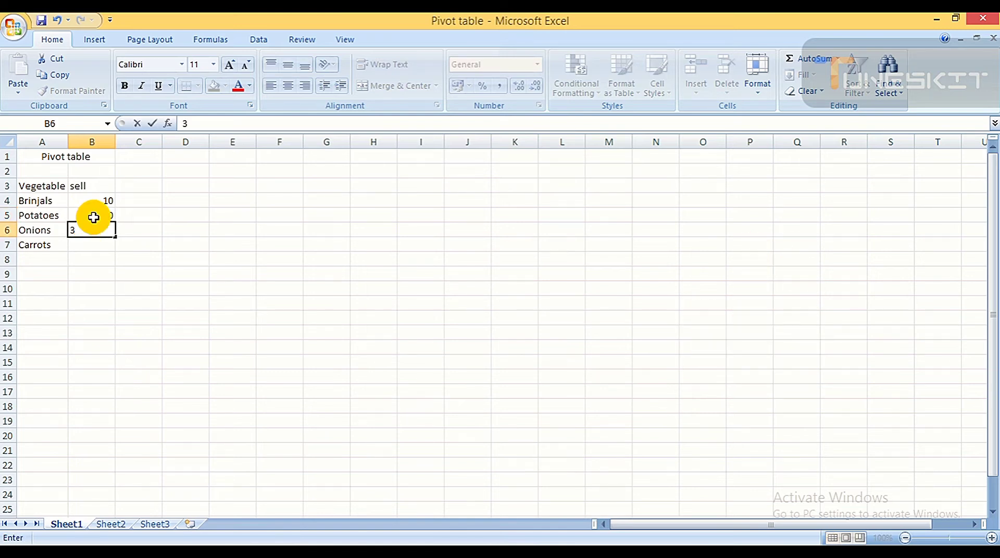
{"action": "type", "text": "0"}
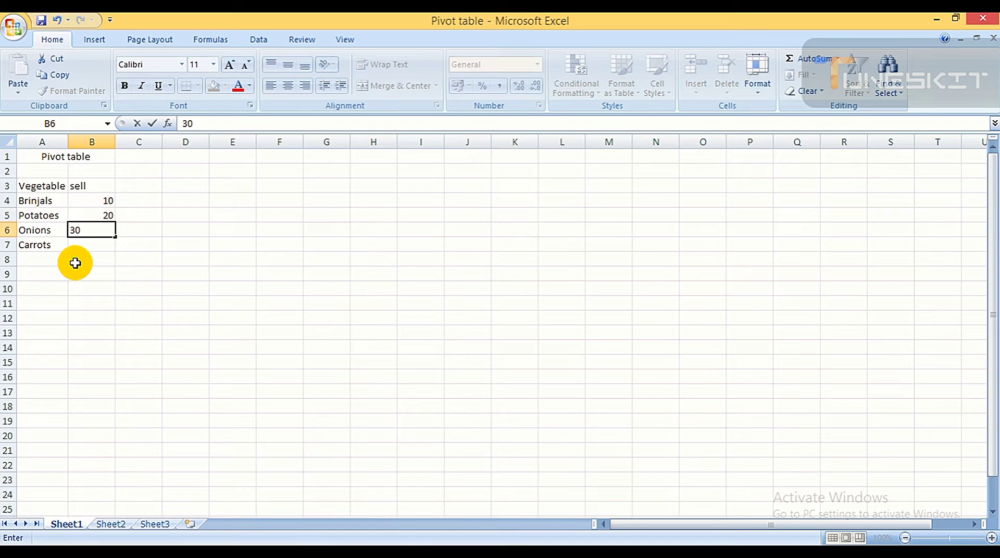
Step: Copy the four vegetable names in A4:A7 and paste them twice below, starting at A8 and A12
{"action": "left_click", "coordinate": [40, 246]}
{"action": "left_click_drag", "start_coordinate": [42, 202], "coordinate": [47, 241]}
{"action": "key", "text": "ctrl+c"}
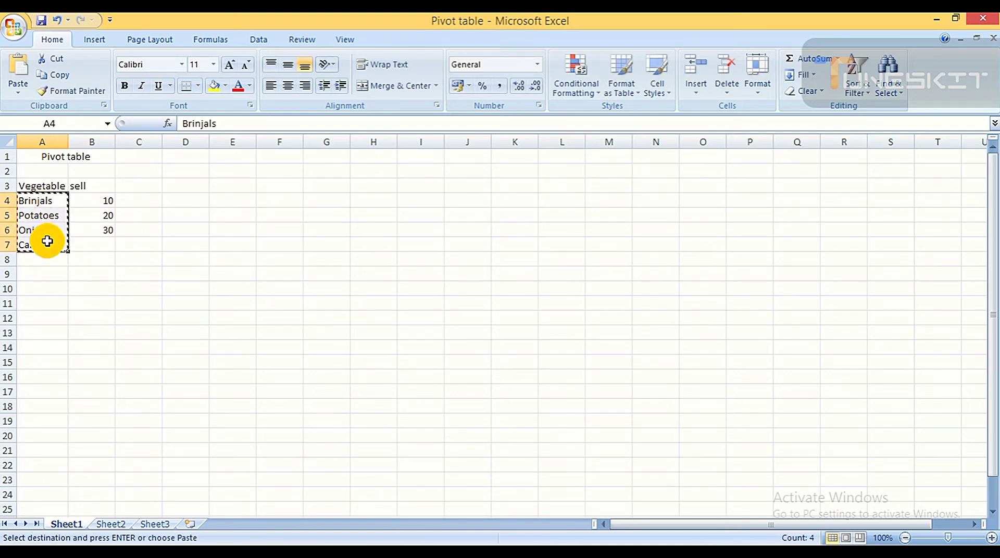
{"action": "left_click", "coordinate": [47, 263]}
{"action": "key", "text": "ctrl+v"}
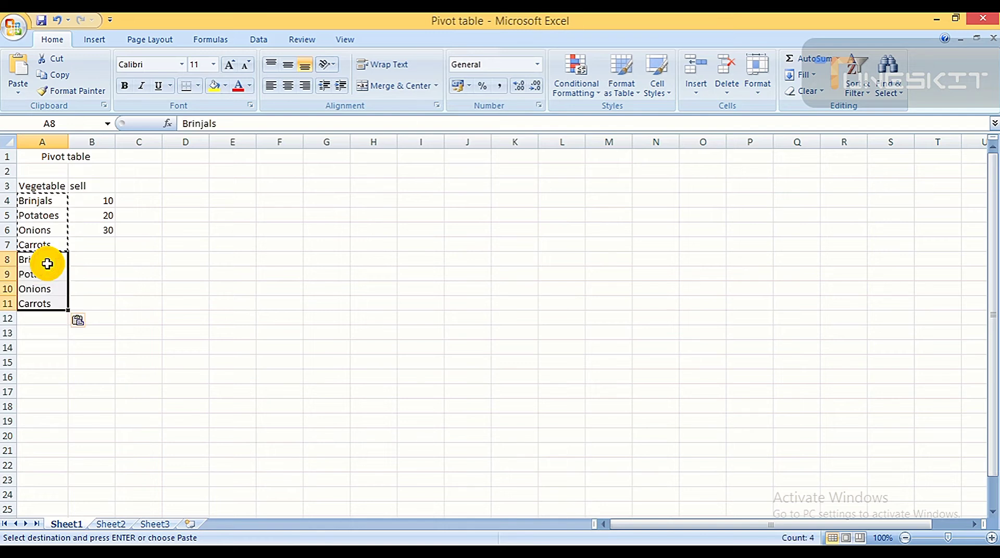
{"action": "left_click", "coordinate": [45, 317]}
{"action": "key", "text": "ctrl+v"}
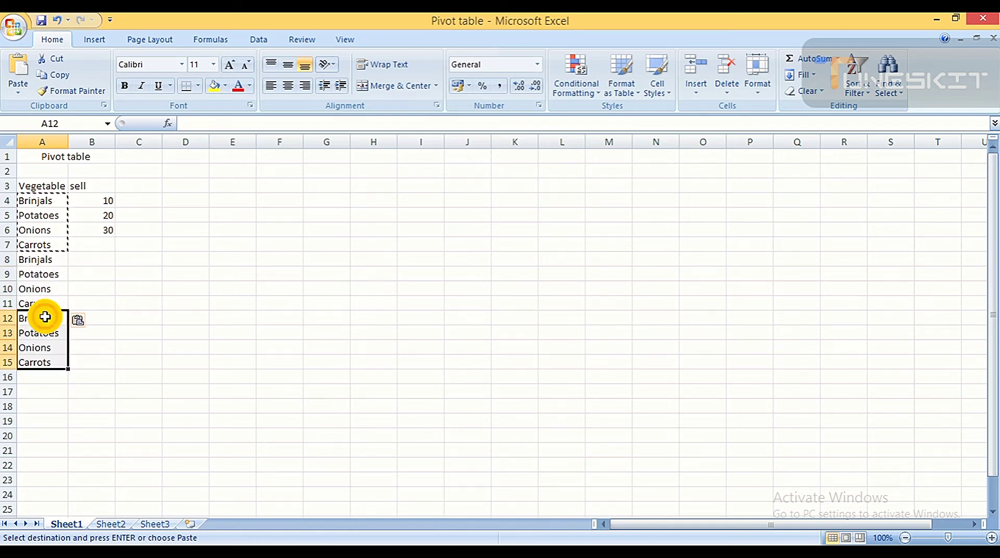
Step: Continue the sell series in steps of 10 from B7 down to B15, ending at 120
{"action": "left_click", "coordinate": [50, 202]}
{"action": "left_click_drag", "start_coordinate": [50, 202], "coordinate": [116, 364]}
{"action": "left_click", "coordinate": [287, 66]}
{"action": "left_click", "coordinate": [105, 245]}
{"action": "left_click", "coordinate": [102, 200]}
{"action": "left_click", "coordinate": [134, 343]}
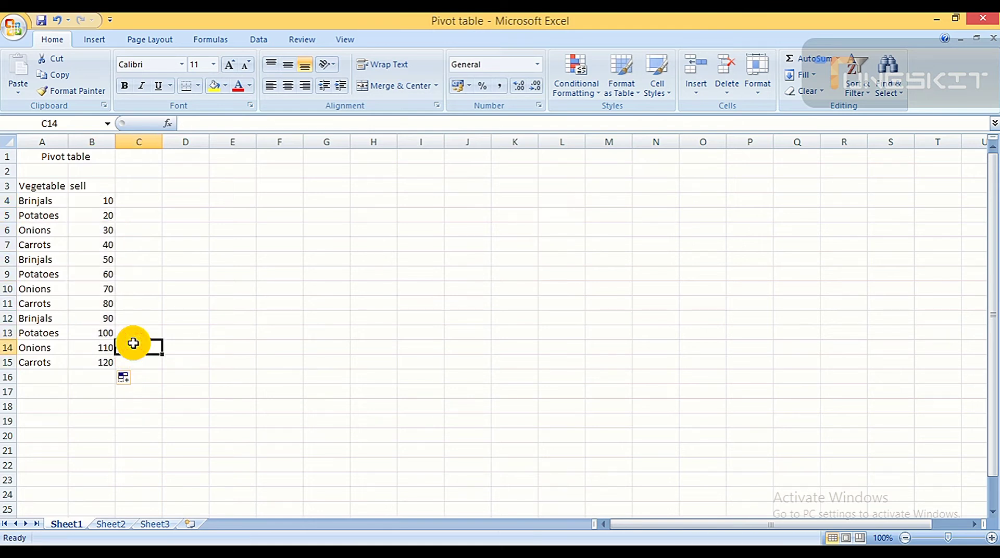
Step: Center the contents of the data table A3:B15 horizontally and vertically
{"action": "left_click_drag", "start_coordinate": [52, 189], "coordinate": [91, 359]}
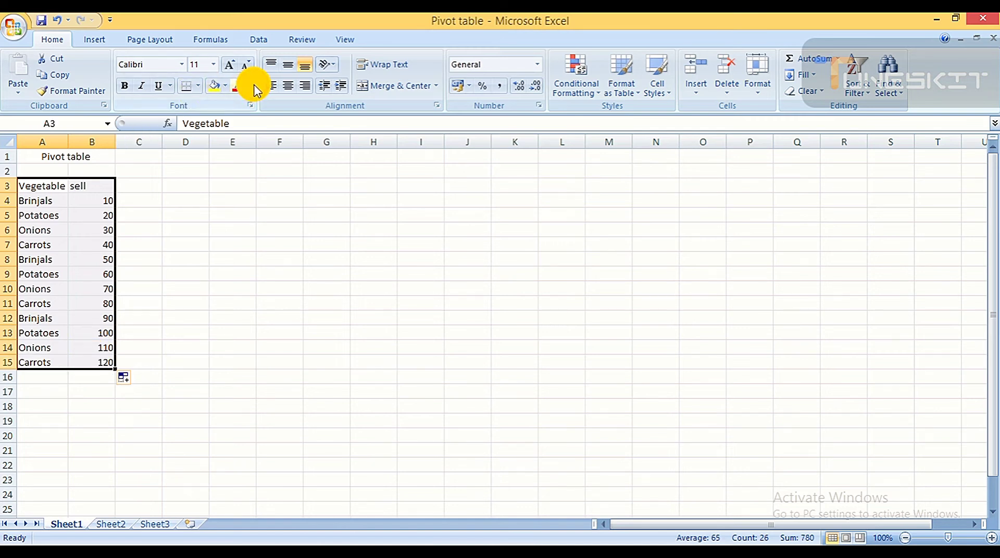
{"action": "left_click", "coordinate": [287, 85]}
{"action": "left_click", "coordinate": [286, 69]}
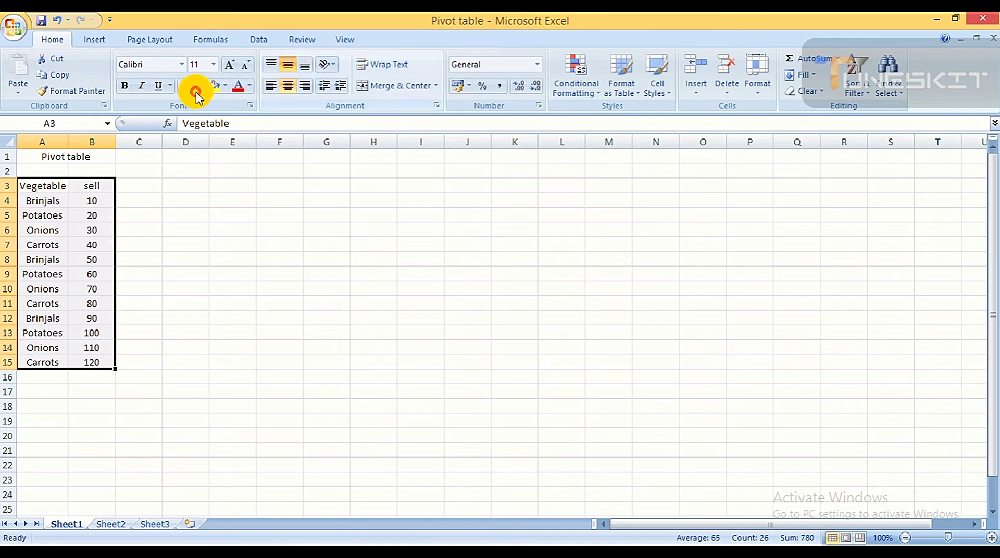
Step: Keep the "Pivot table" title merged and centered across A1:B1 and give it a light blue theme fill
{"action": "left_click_drag", "start_coordinate": [67, 158], "coordinate": [79, 157]}
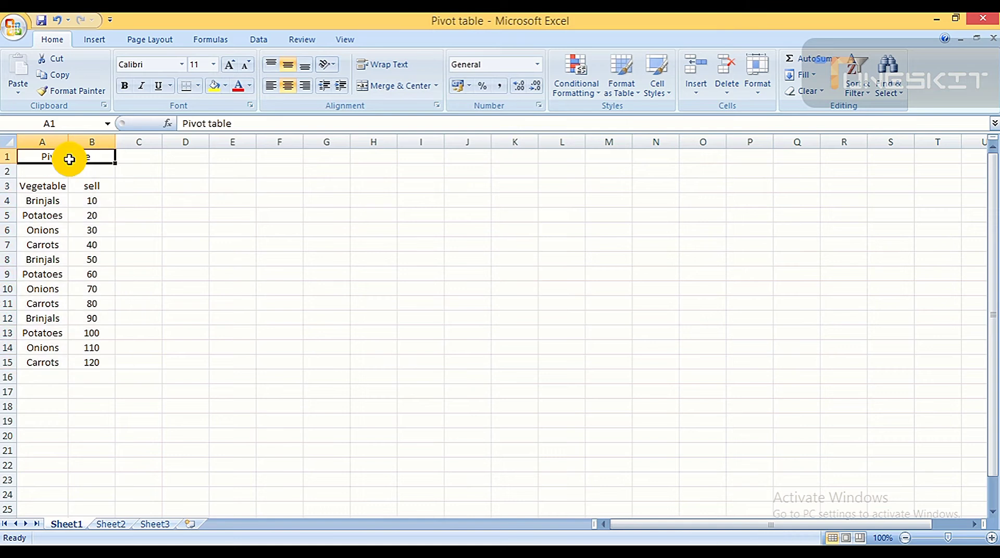
{"action": "key", "text": "alt+h"}
{"action": "key", "text": "m"}
{"action": "key", "text": "c"}
{"action": "left_click", "coordinate": [225, 86]}
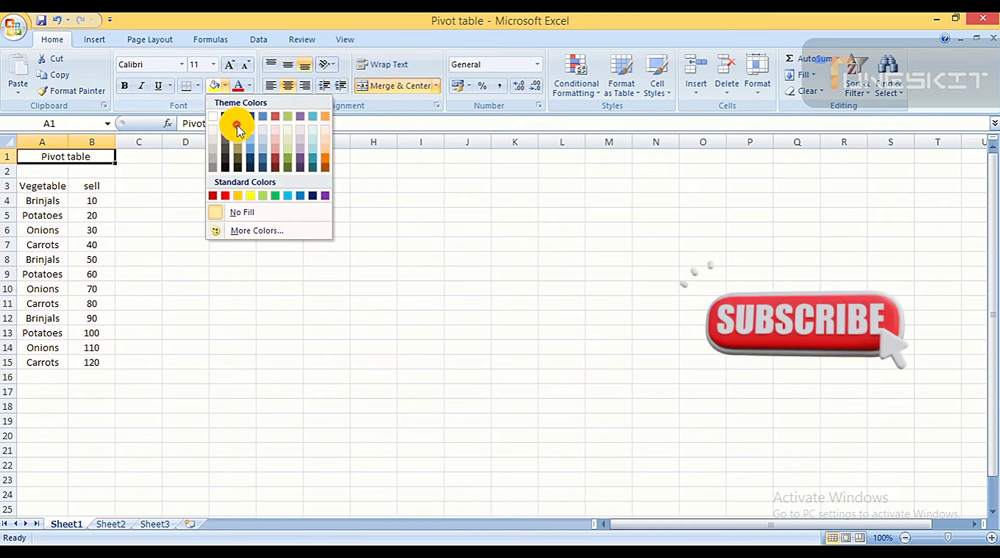
{"action": "left_click", "coordinate": [264, 149]}
Step: Fill the header cells A3:B3 with a light red theme color and the data rows A4:B15 with a paler red
{"action": "left_click_drag", "start_coordinate": [53, 188], "coordinate": [83, 187]}
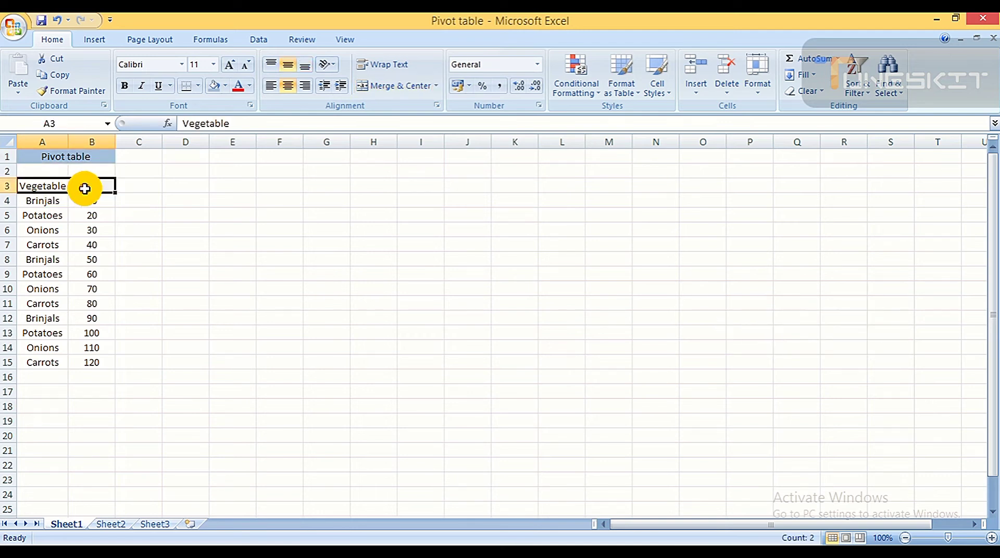
{"action": "left_click", "coordinate": [225, 88]}
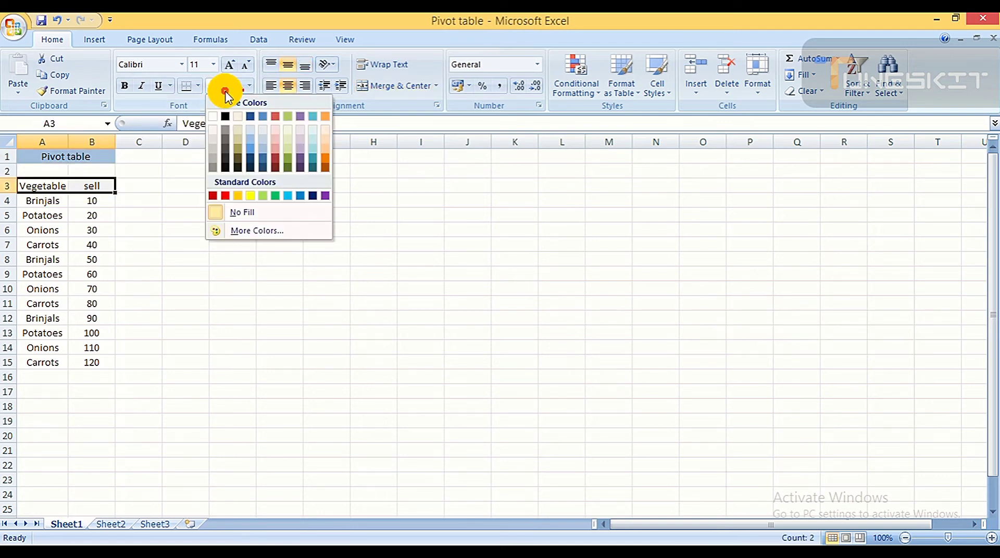
{"action": "left_click", "coordinate": [278, 155]}
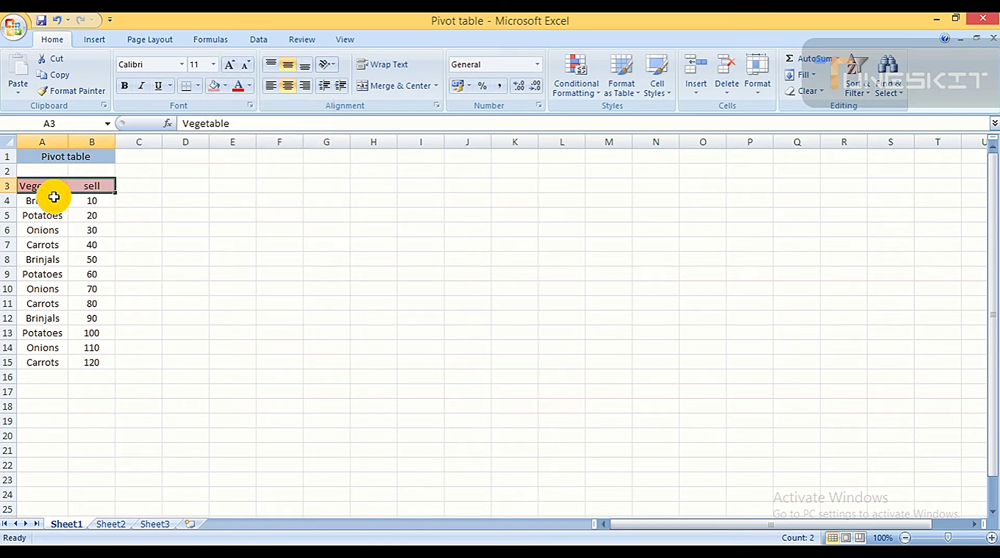
{"action": "left_click_drag", "start_coordinate": [54, 197], "coordinate": [93, 357]}
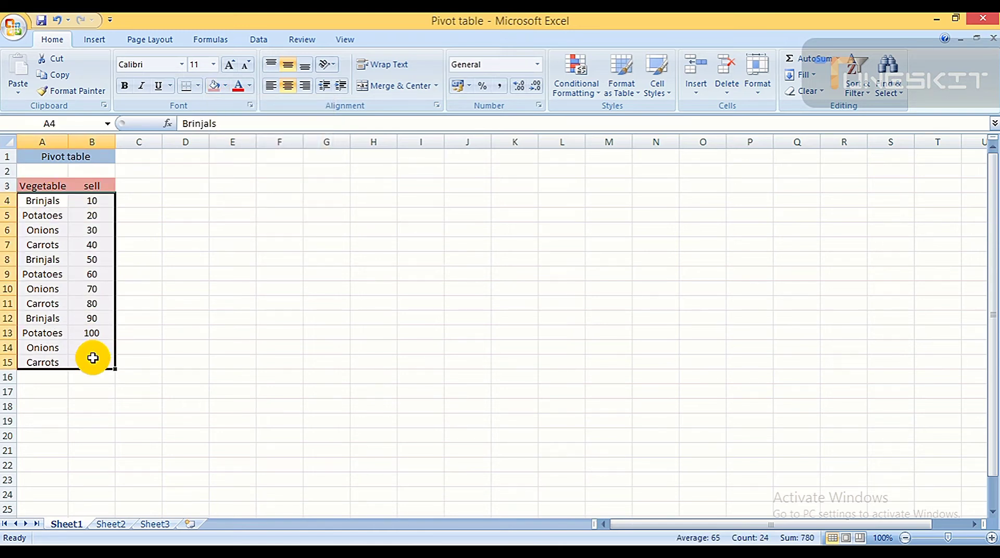
{"action": "left_click", "coordinate": [225, 88]}
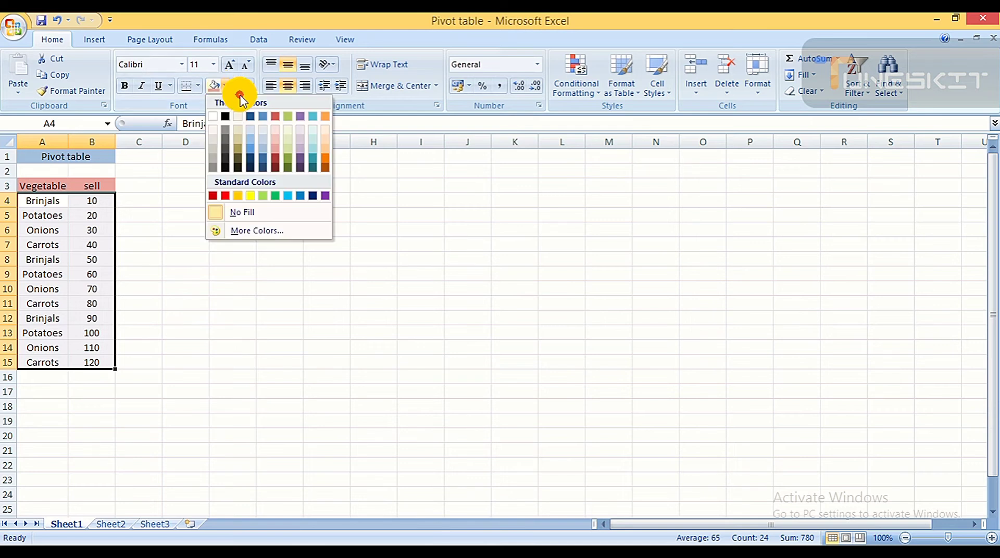
{"action": "left_click", "coordinate": [275, 140]}
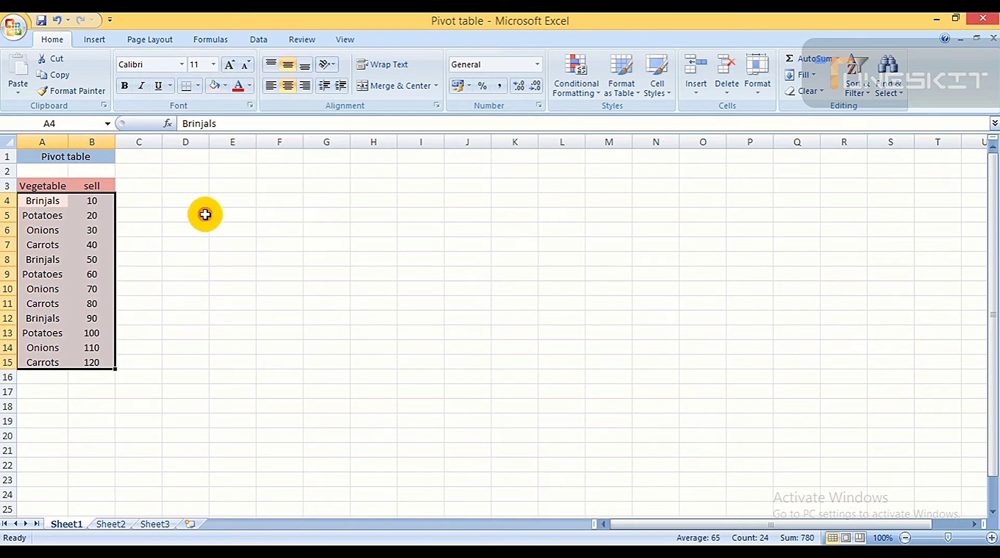
{"action": "left_click", "coordinate": [204, 214]}
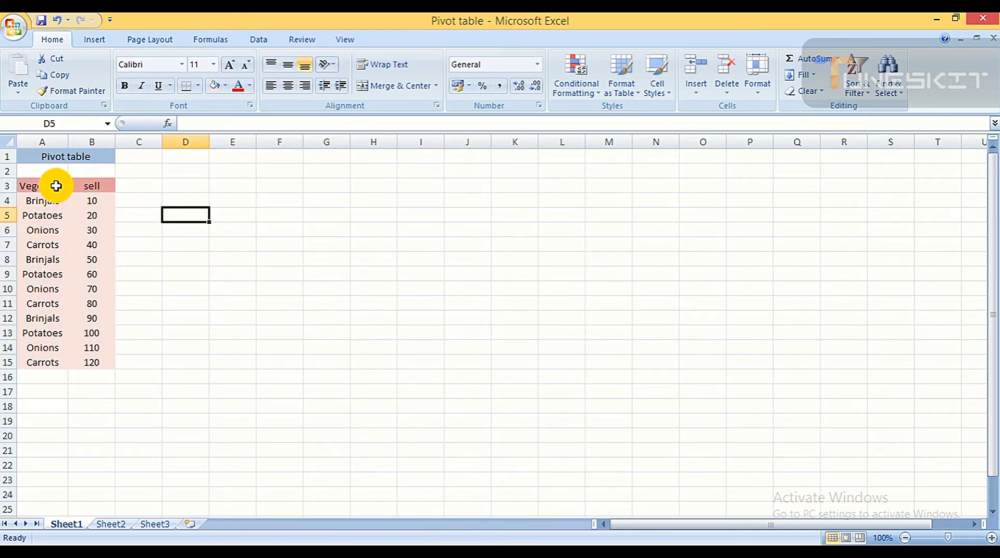
Step: Apply all borders to the title and data range A1:B15
{"action": "left_click_drag", "start_coordinate": [52, 160], "coordinate": [83, 363]}
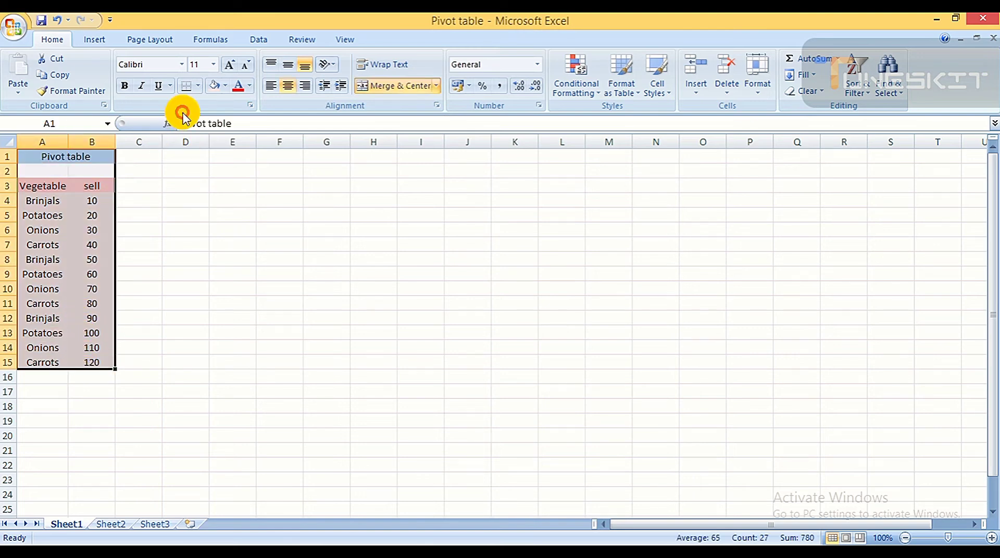
{"action": "left_click", "coordinate": [198, 86]}
{"action": "left_click", "coordinate": [205, 200]}
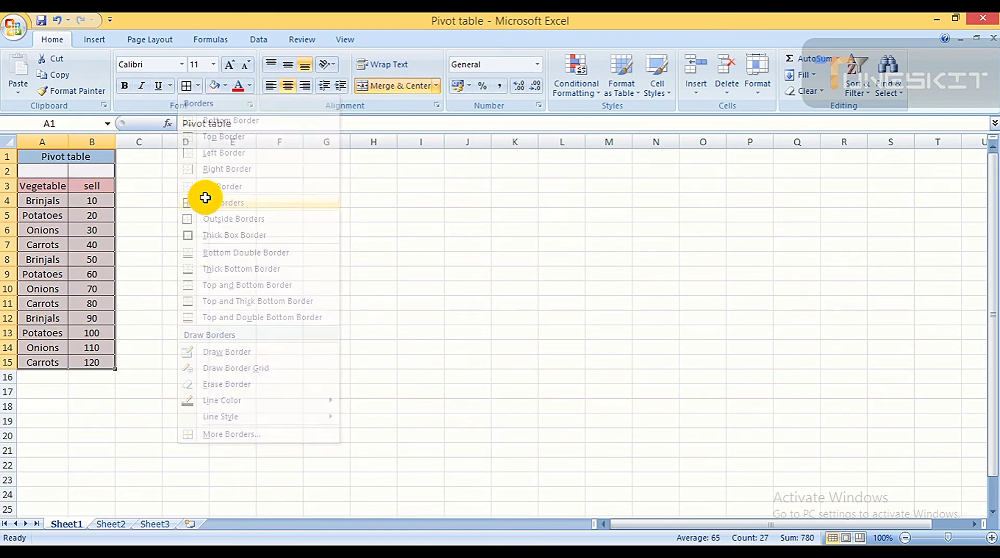
{"action": "left_click", "coordinate": [204, 197]}
Step: Create a PivotTable from A3:B15 at F4 of the existing worksheet, with Vegetable as row labels and sell as summed values
{"action": "left_click", "coordinate": [62, 188]}
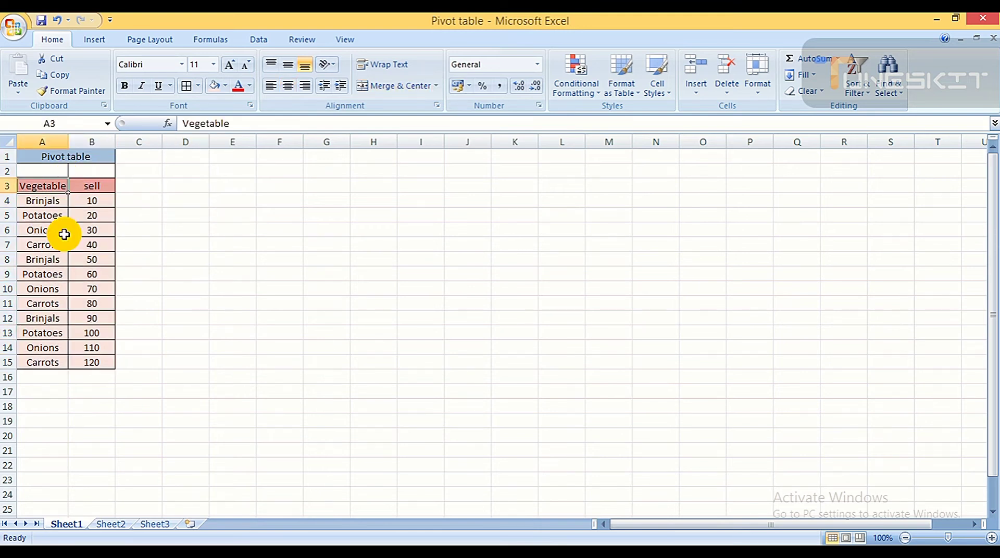
{"action": "left_click_drag", "start_coordinate": [64, 235], "coordinate": [81, 360]}
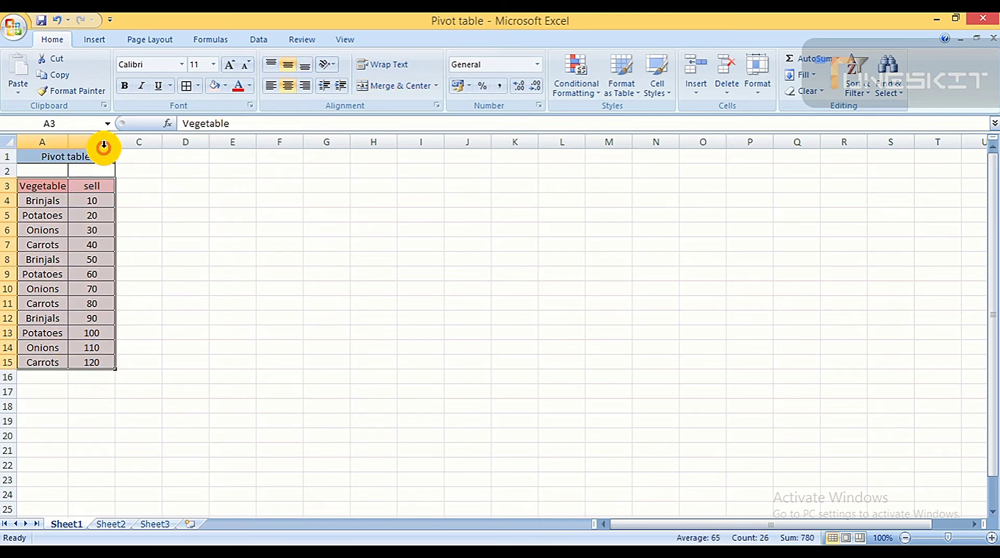
{"action": "left_click", "coordinate": [94, 39]}
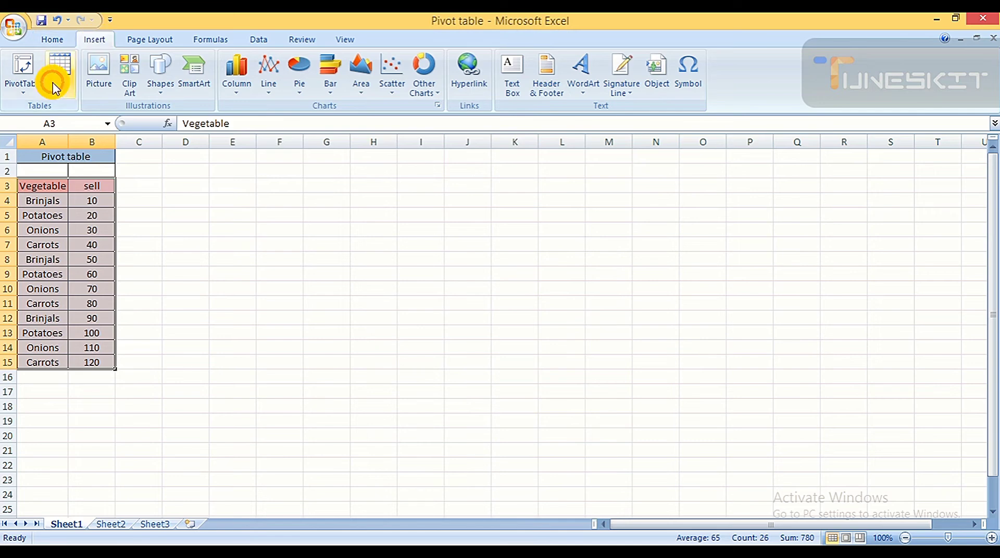
{"action": "left_click", "coordinate": [26, 90]}
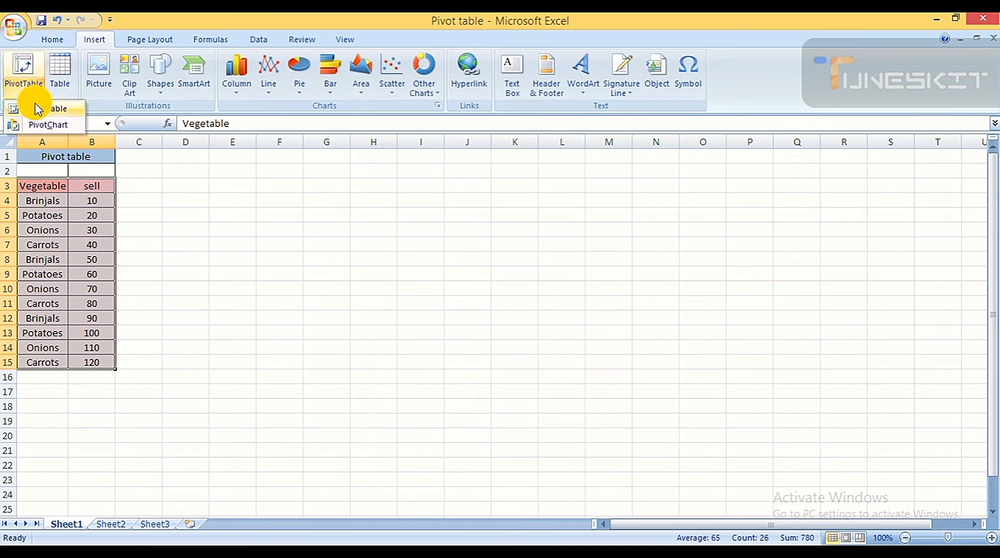
{"action": "left_click", "coordinate": [37, 108]}
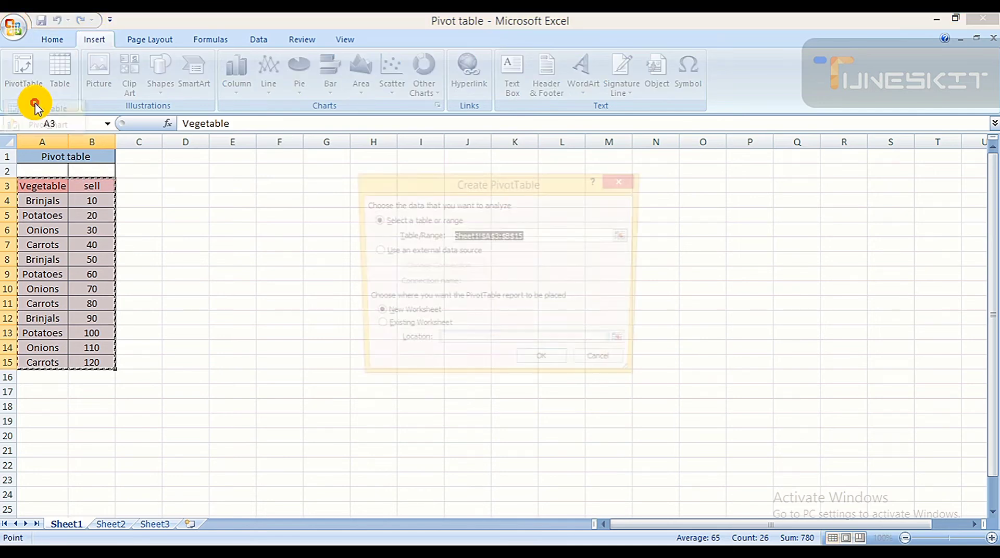
{"action": "left_click", "coordinate": [373, 327]}
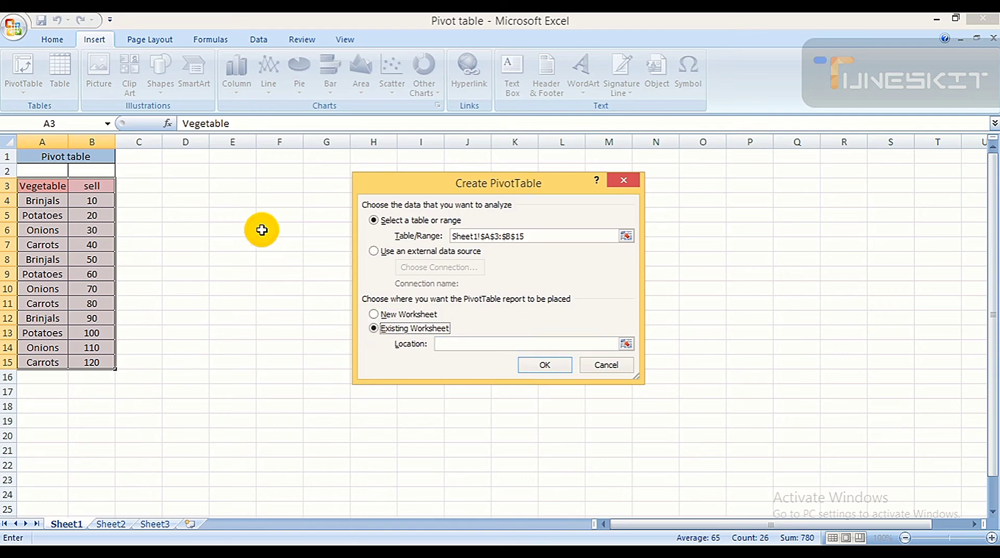
{"action": "left_click", "coordinate": [268, 199]}
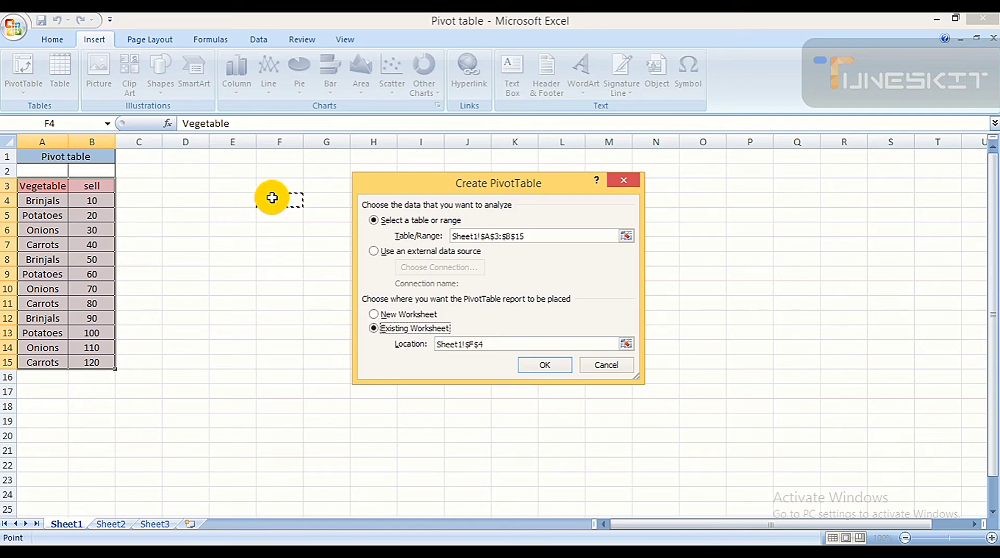
{"action": "left_click", "coordinate": [540, 370]}
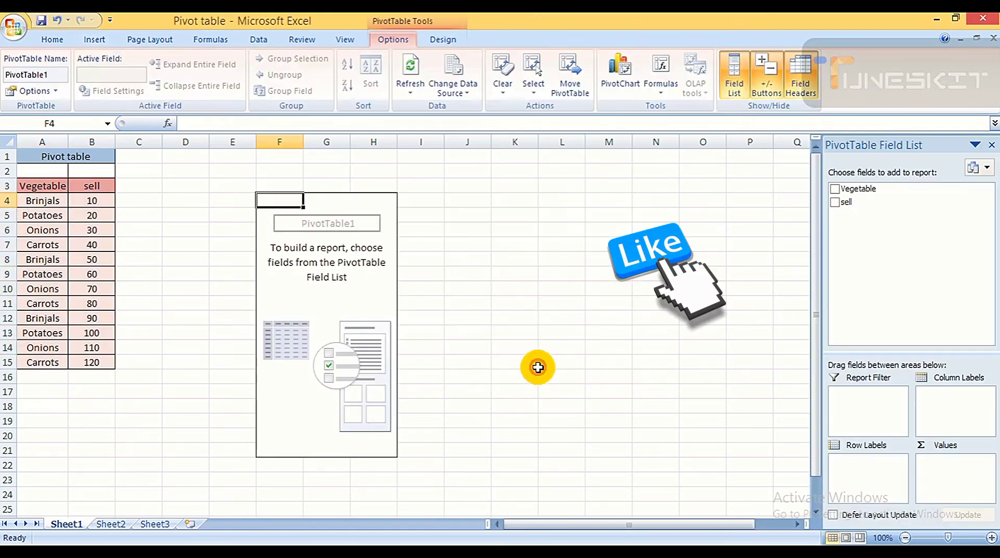
{"action": "left_click", "coordinate": [836, 189]}
{"action": "left_click", "coordinate": [835, 202]}
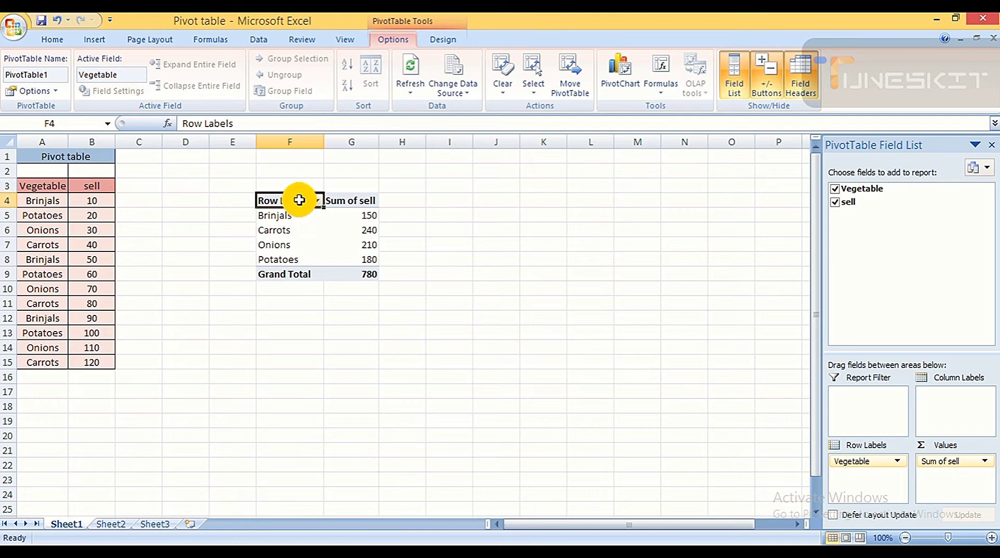
Step: Apply all borders and a light blue theme fill to the pivot table in F4:G9
{"action": "left_click_drag", "start_coordinate": [299, 200], "coordinate": [349, 272]}
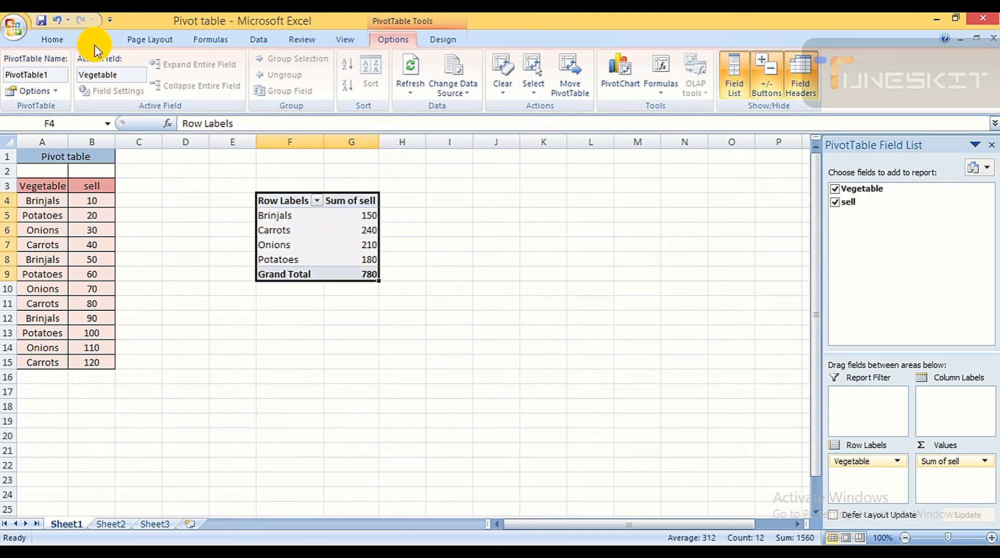
{"action": "left_click", "coordinate": [52, 40]}
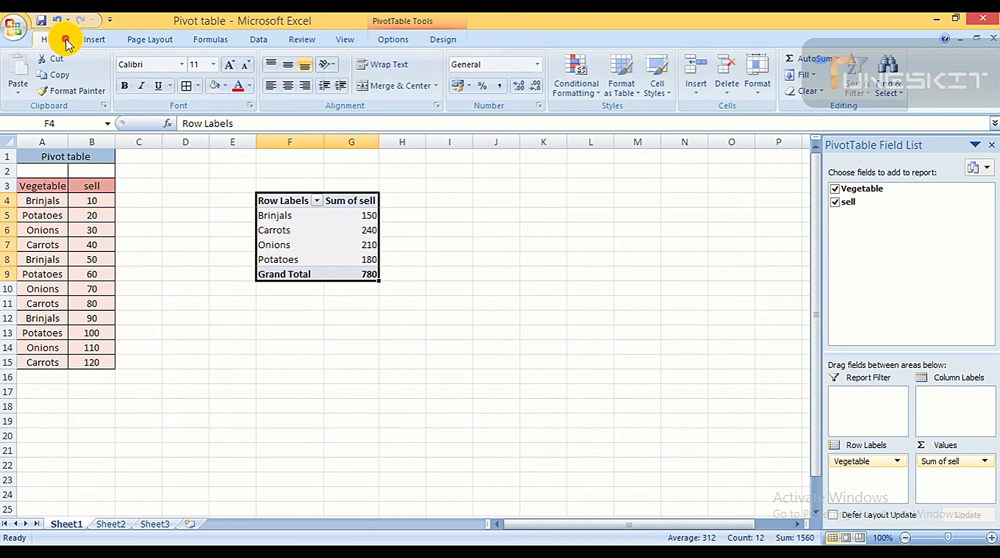
{"action": "left_click", "coordinate": [180, 85]}
{"action": "left_click", "coordinate": [224, 86]}
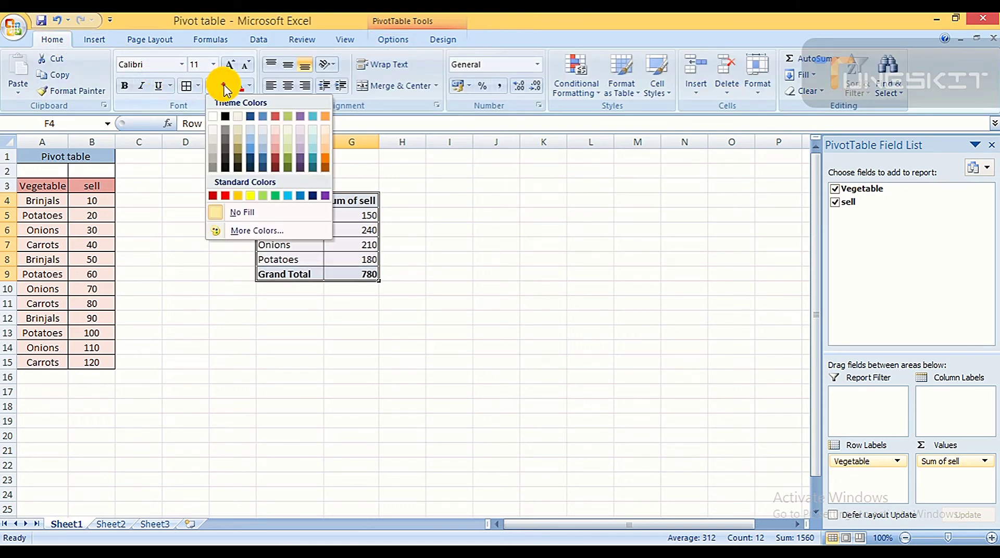
{"action": "left_click", "coordinate": [253, 140]}
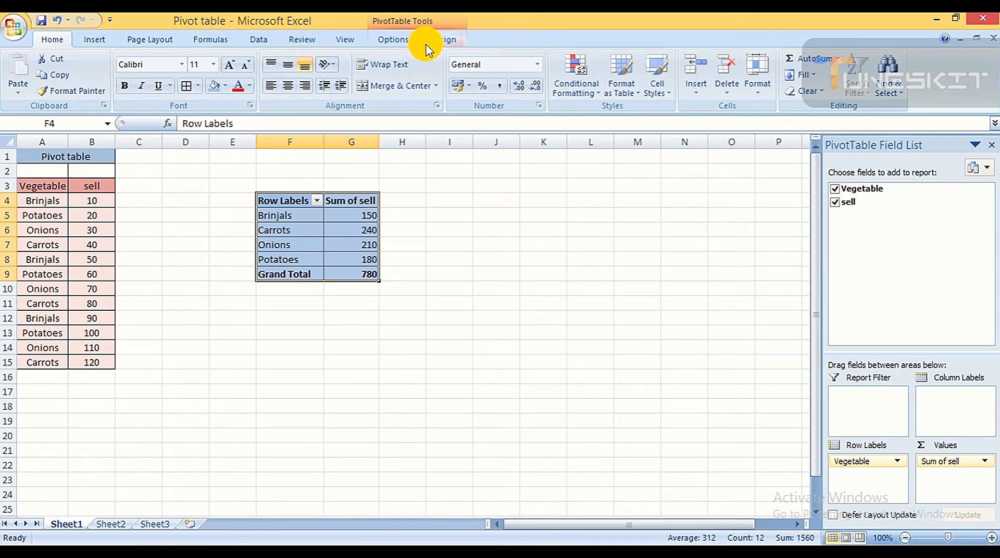
Step: Center the pivot table contents in F4:G9 horizontally and vertically
{"action": "left_click", "coordinate": [287, 84]}
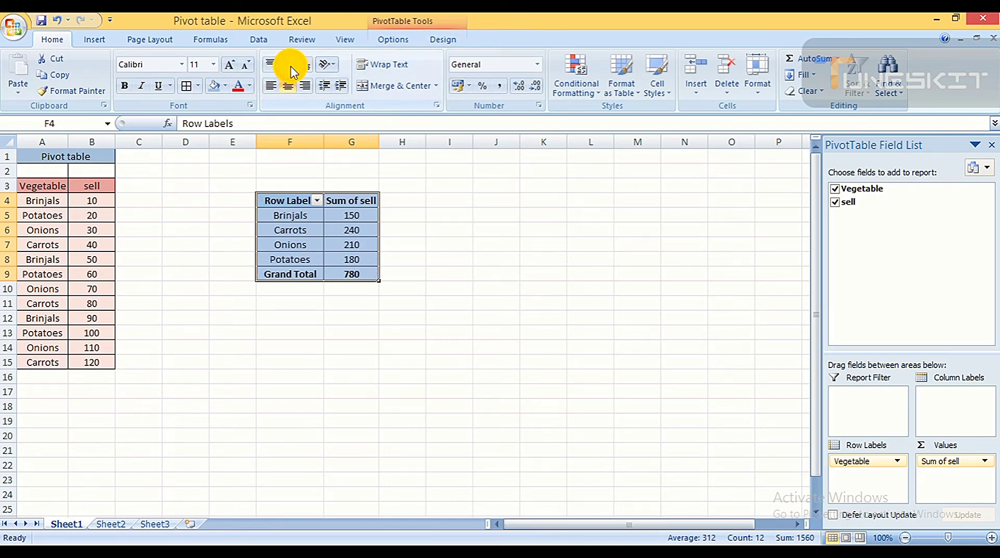
{"action": "left_click", "coordinate": [290, 67]}
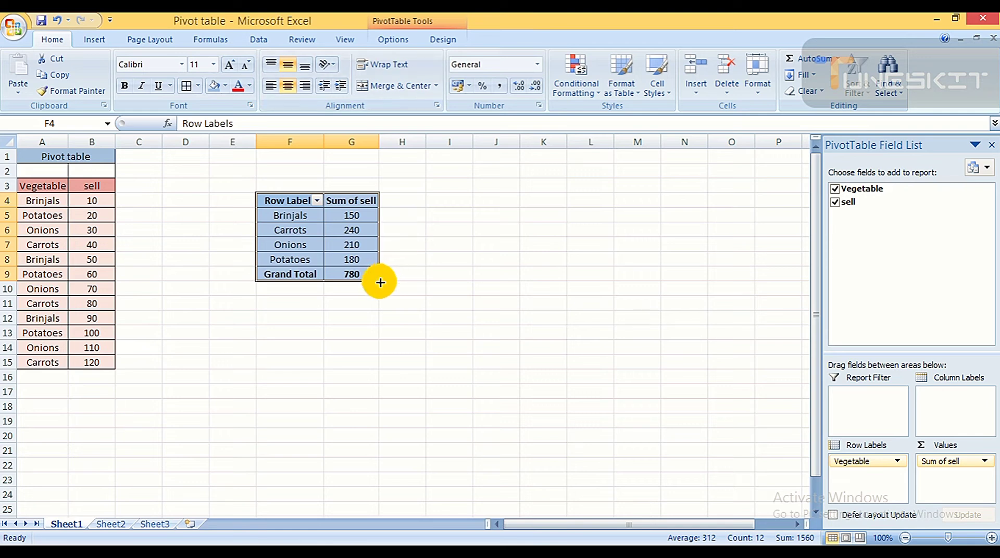
{"action": "mouse_move", "coordinate": [380, 282]}
{"action": "left_mouse_down"}
{"action": "mouse_move", "coordinate": [386, 290]}
{"action": "mouse_move", "coordinate": [379, 283]}
{"action": "left_mouse_up"}
{"action": "left_click", "coordinate": [362, 300]}
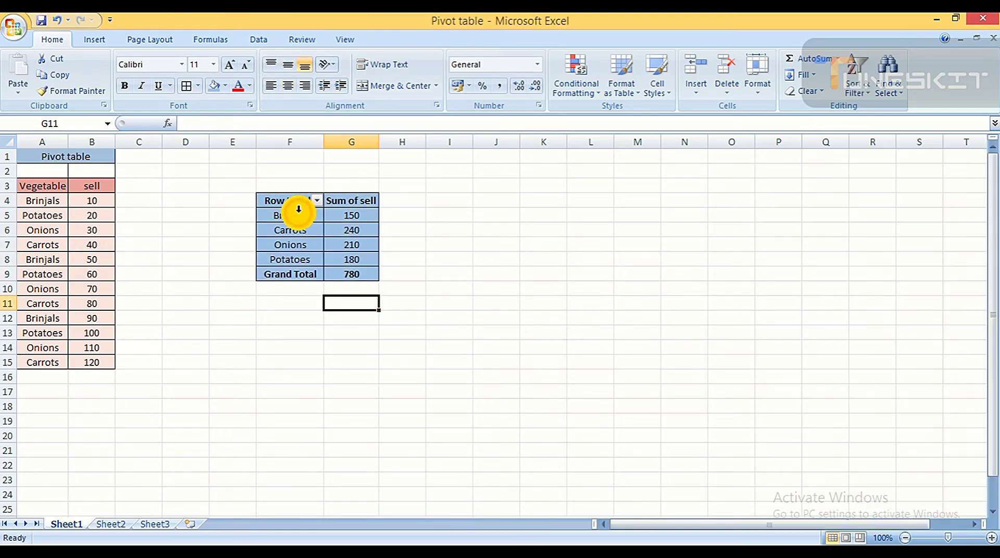
Step: Move the whole pivot table down one row so that it starts at F5
{"action": "left_click", "coordinate": [274, 198]}
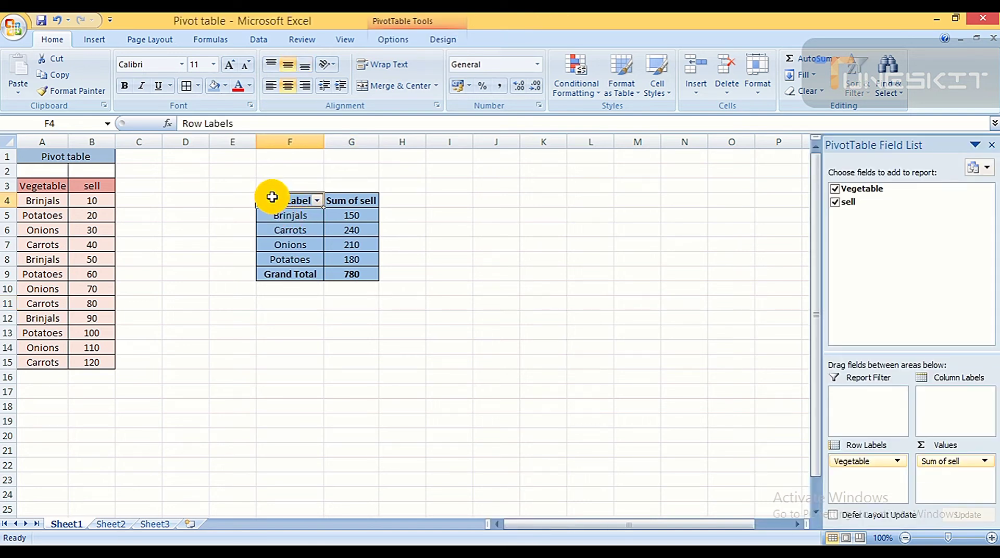
{"action": "left_click_drag", "start_coordinate": [272, 197], "coordinate": [342, 269]}
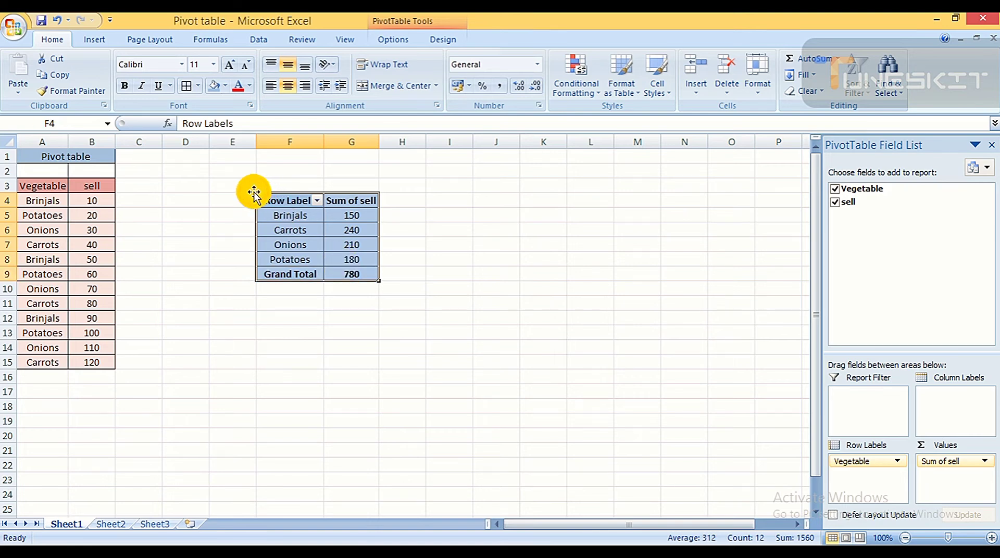
{"action": "left_click_drag", "start_coordinate": [253, 192], "coordinate": [276, 219]}
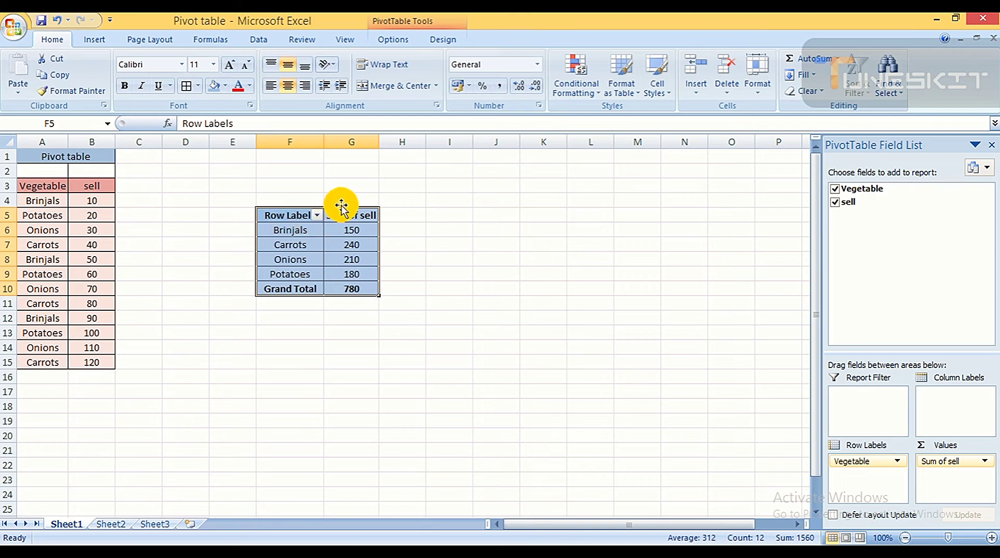
{"action": "left_click", "coordinate": [382, 300]}
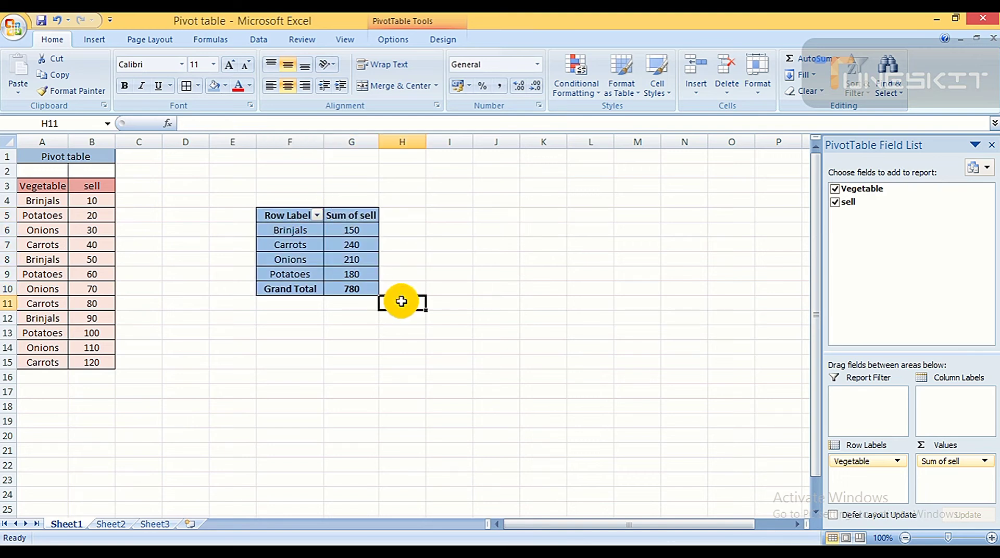
Step: Apply the blue style from the first row of Medium PivotTable styles to the pivot table and turn on banded columns
{"action": "left_click", "coordinate": [364, 290]}
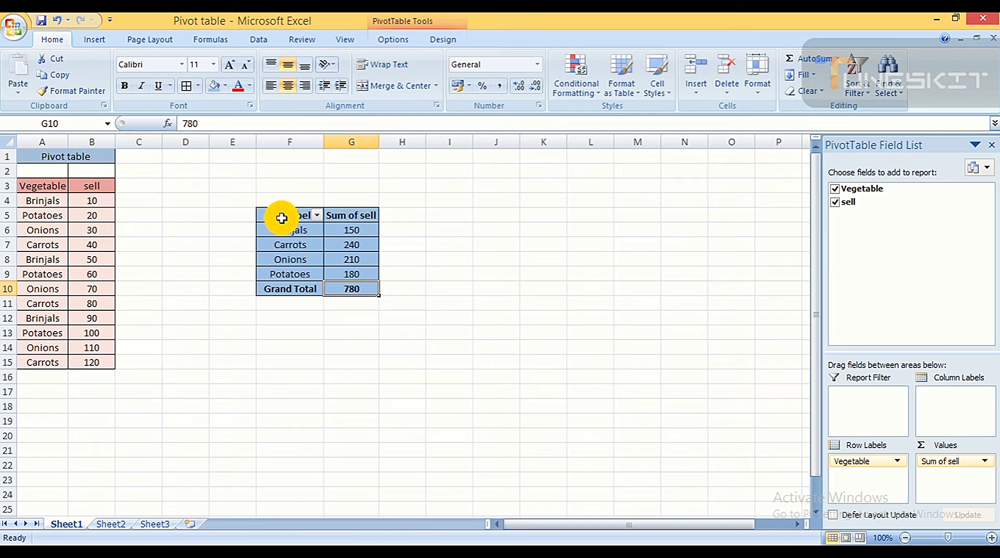
{"action": "left_click_drag", "start_coordinate": [281, 219], "coordinate": [345, 294]}
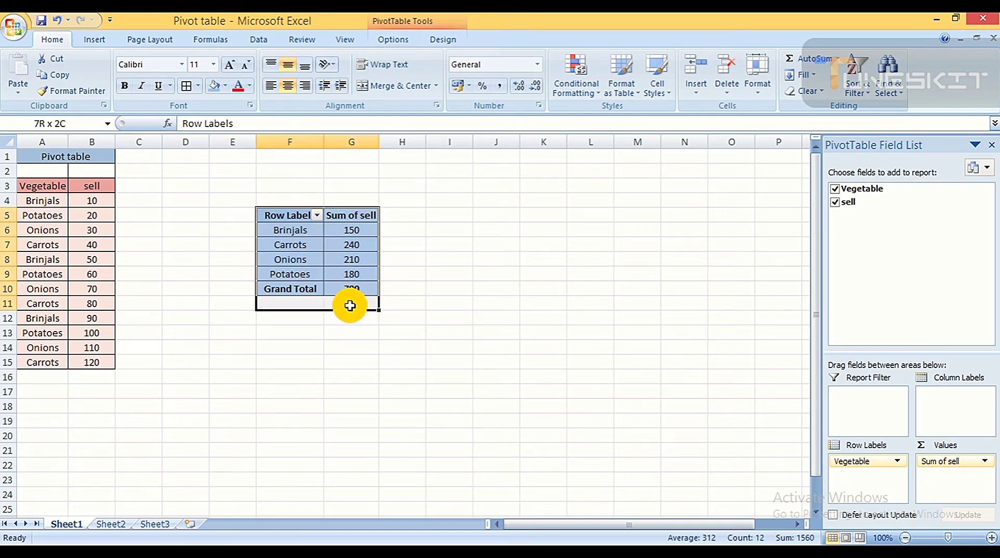
{"action": "left_click", "coordinate": [443, 39]}
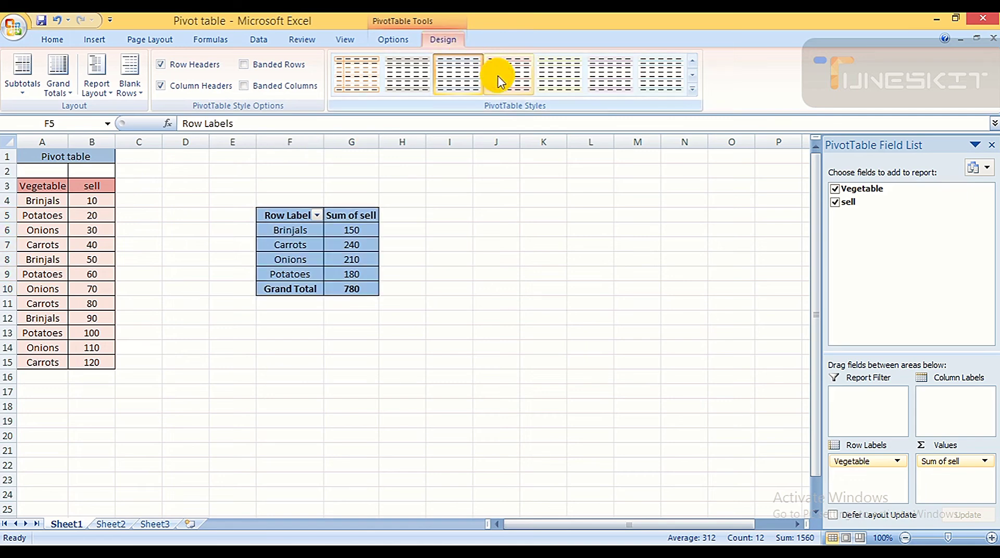
{"action": "left_click", "coordinate": [691, 96]}
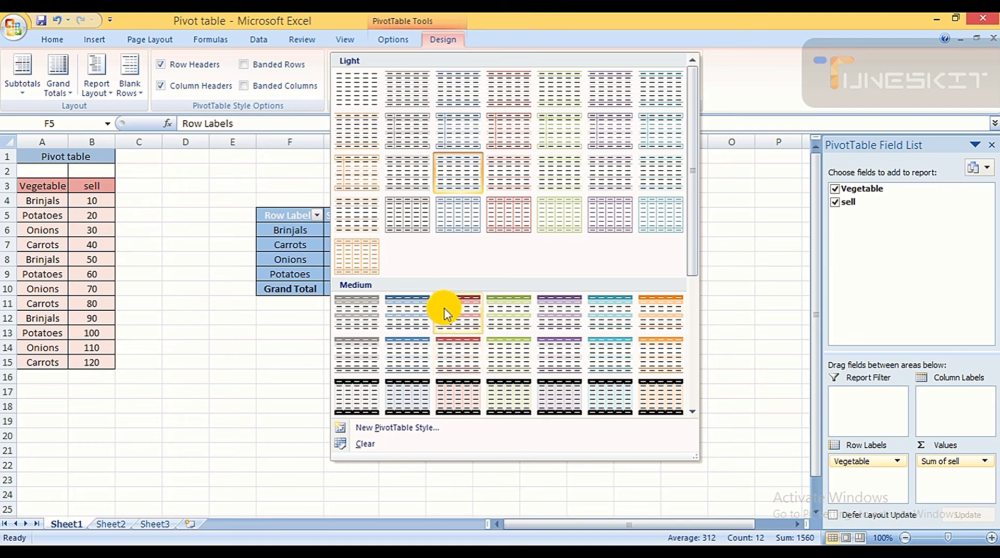
{"action": "left_click", "coordinate": [411, 310]}
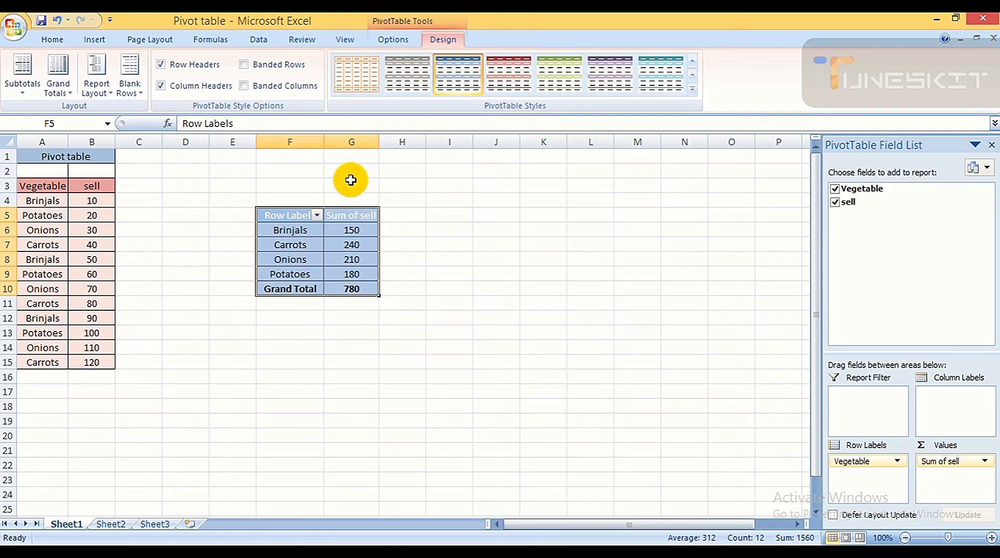
{"action": "left_click", "coordinate": [245, 84]}
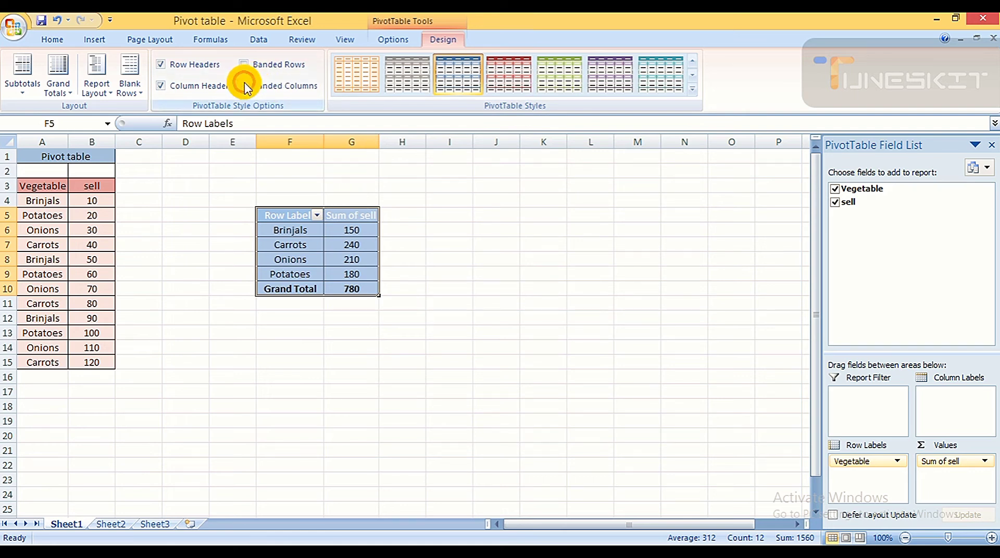
Step: Turn on banded rows for the pivot table in F5:G10
{"action": "left_click", "coordinate": [244, 66]}
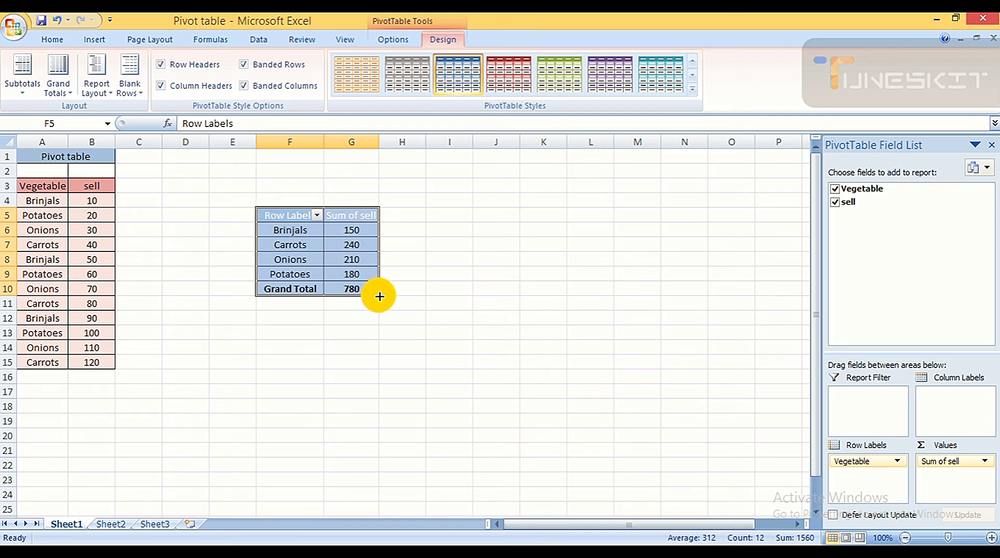
{"action": "left_click_drag", "start_coordinate": [379, 297], "coordinate": [390, 298]}
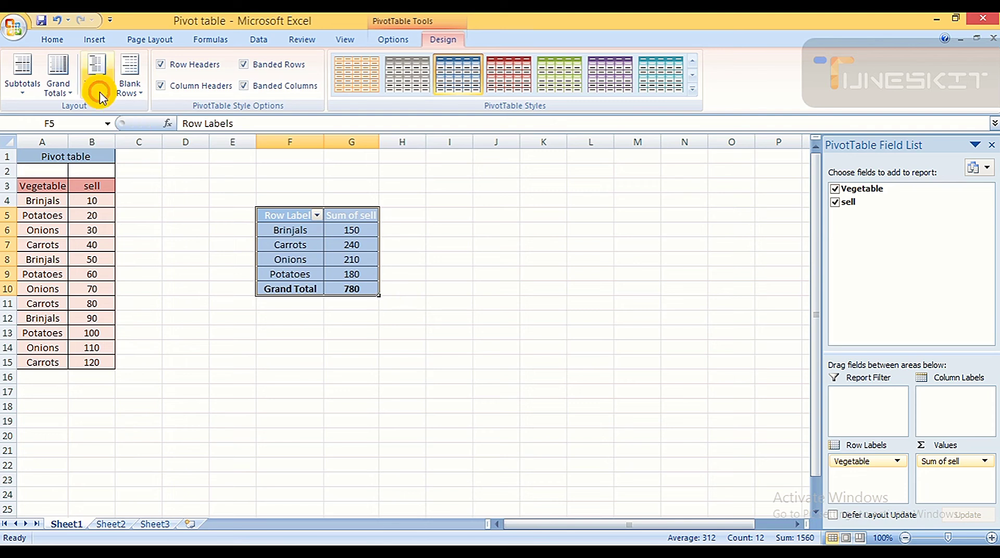
Step: Save the Pivot table workbook and close it, returning to the desktop
{"action": "left_click", "coordinate": [40, 25]}
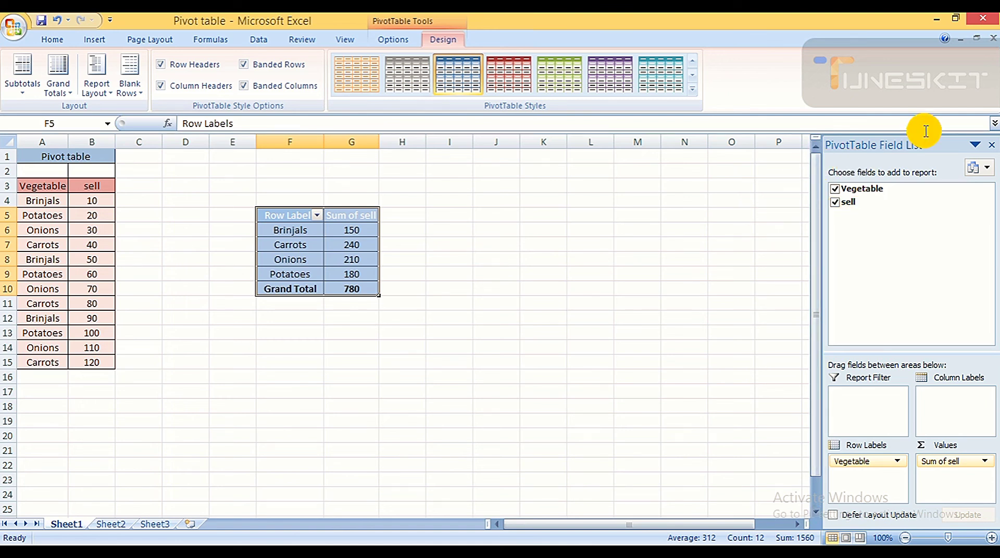
{"action": "mouse_move", "coordinate": [364, 244]}
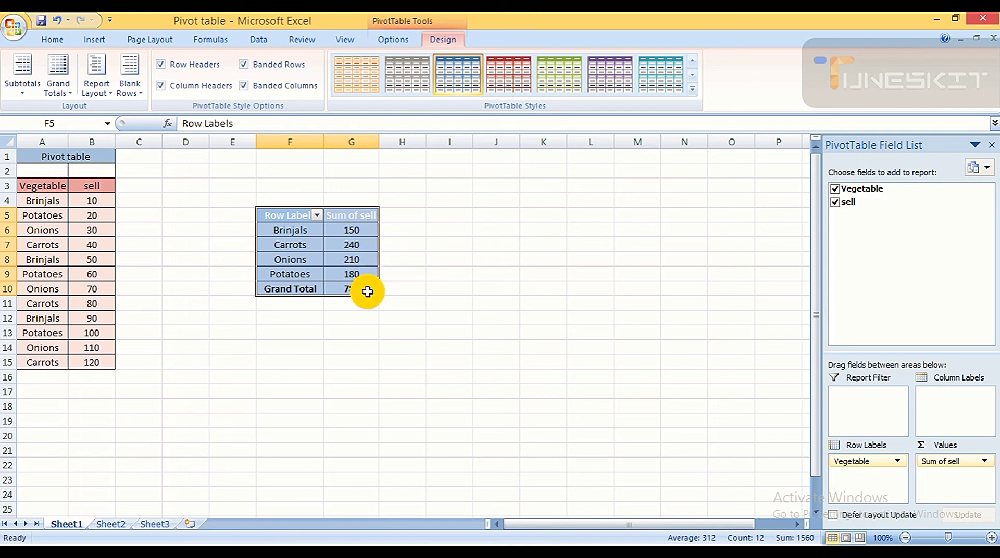
{"action": "left_click", "coordinate": [984, 20]}
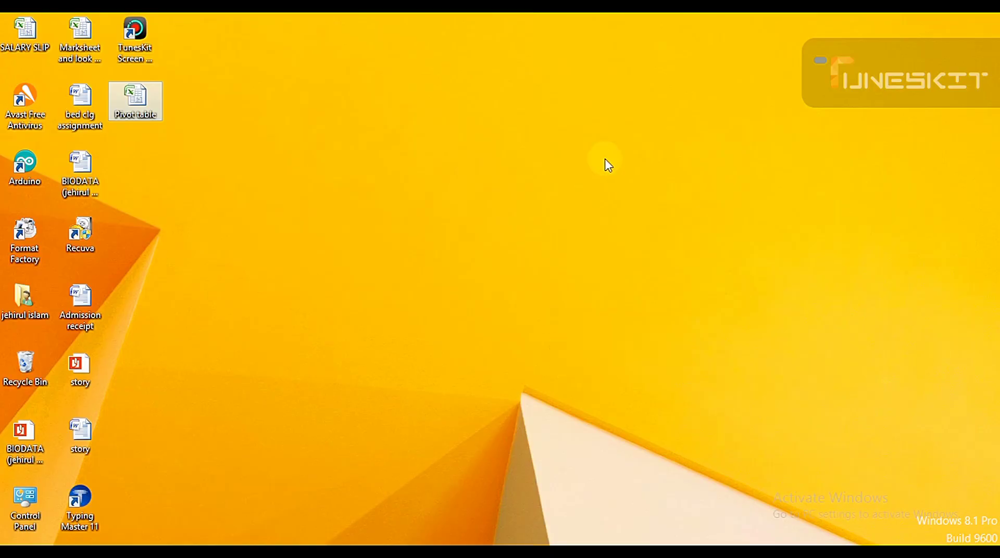
{"action": "left_click", "coordinate": [329, 220]}
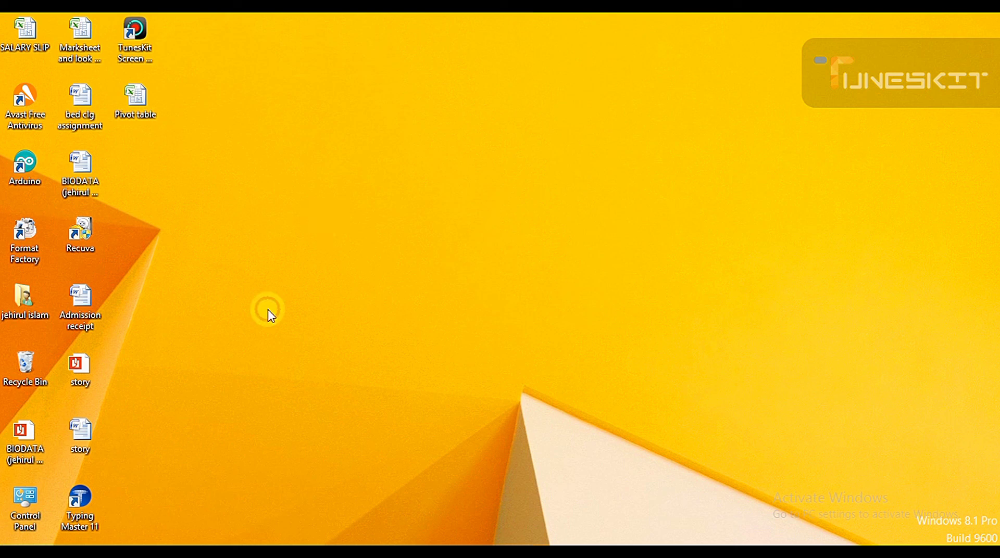